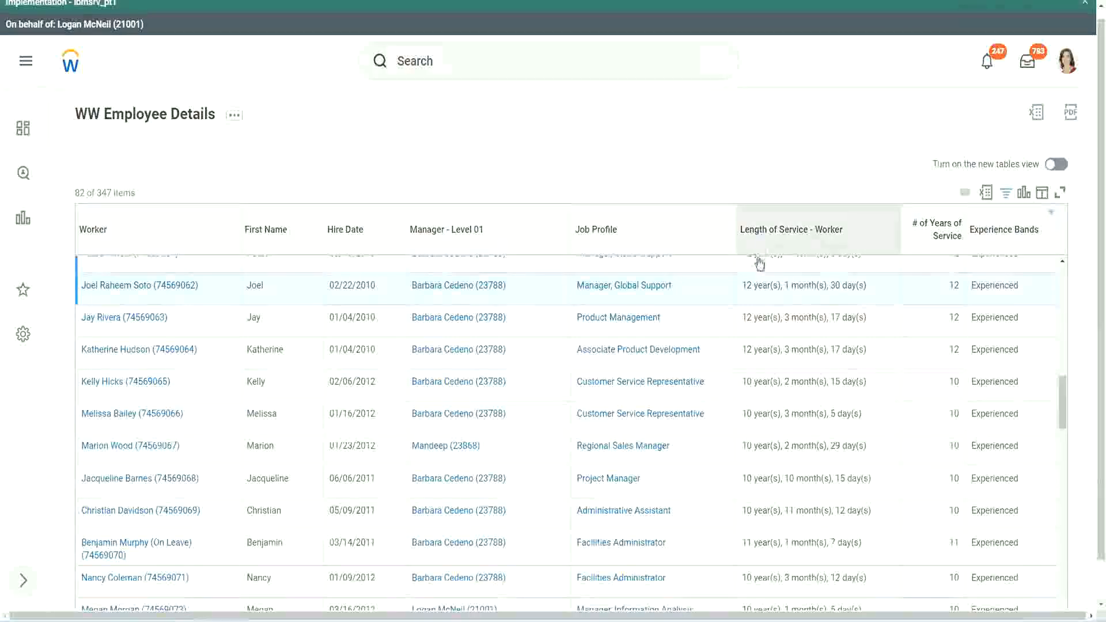
- Compare the Length of Service text with the # of Years of Service for the worker hired 02/22/2010
drag(748, 286, 742, 286)
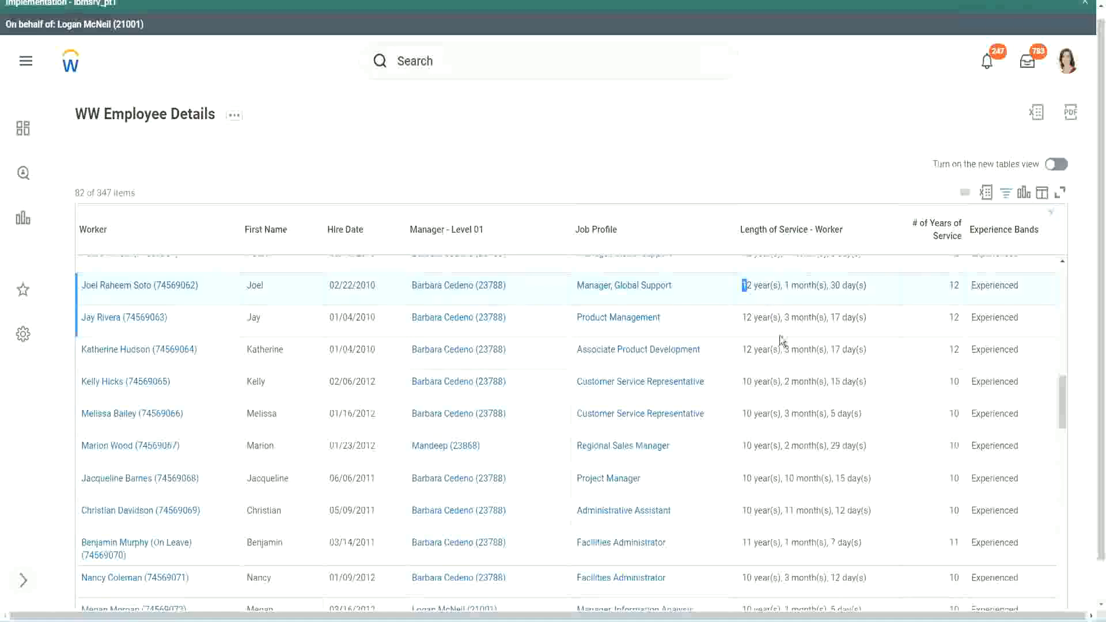
click(781, 285)
drag(741, 287, 847, 286)
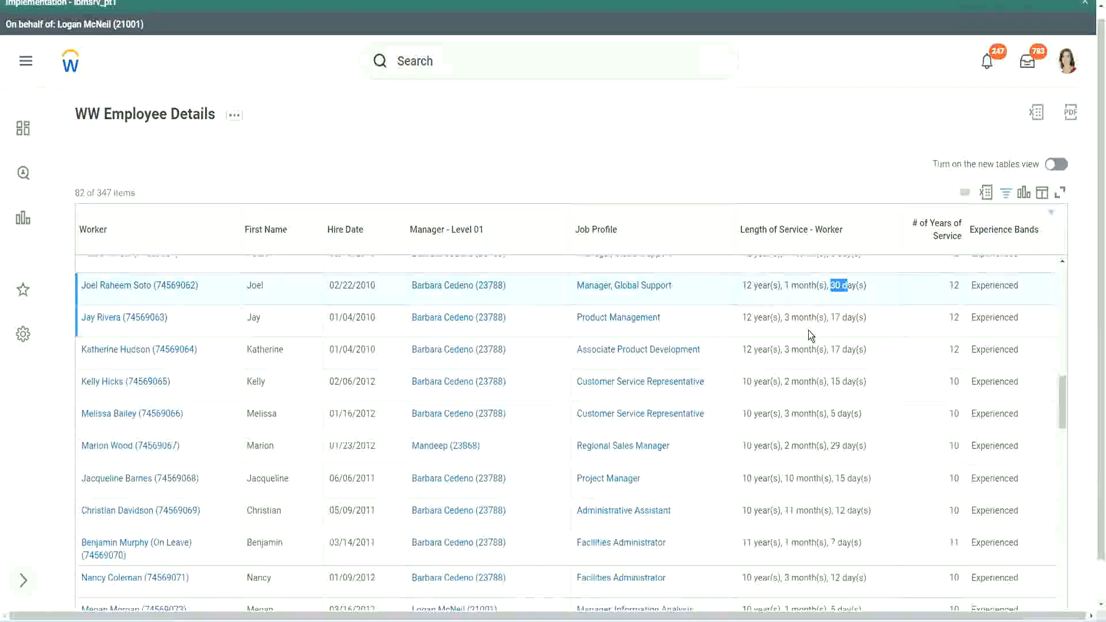
double_click(958, 284)
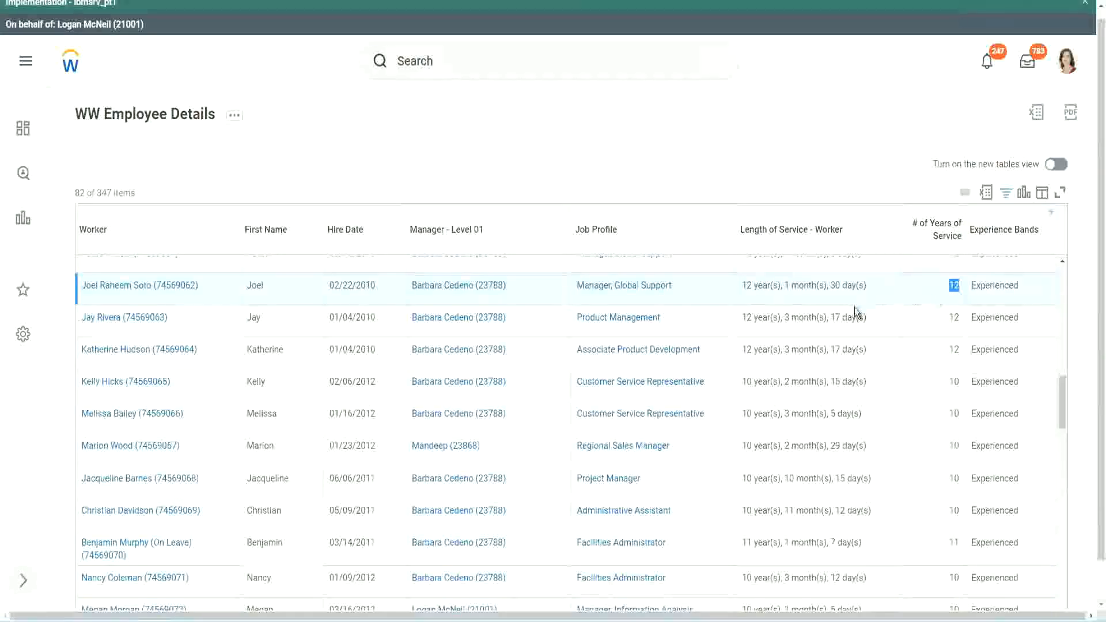
- Compare the Length of Service text with the # of Years of Service for the worker hired 05/09/2011
click(766, 511)
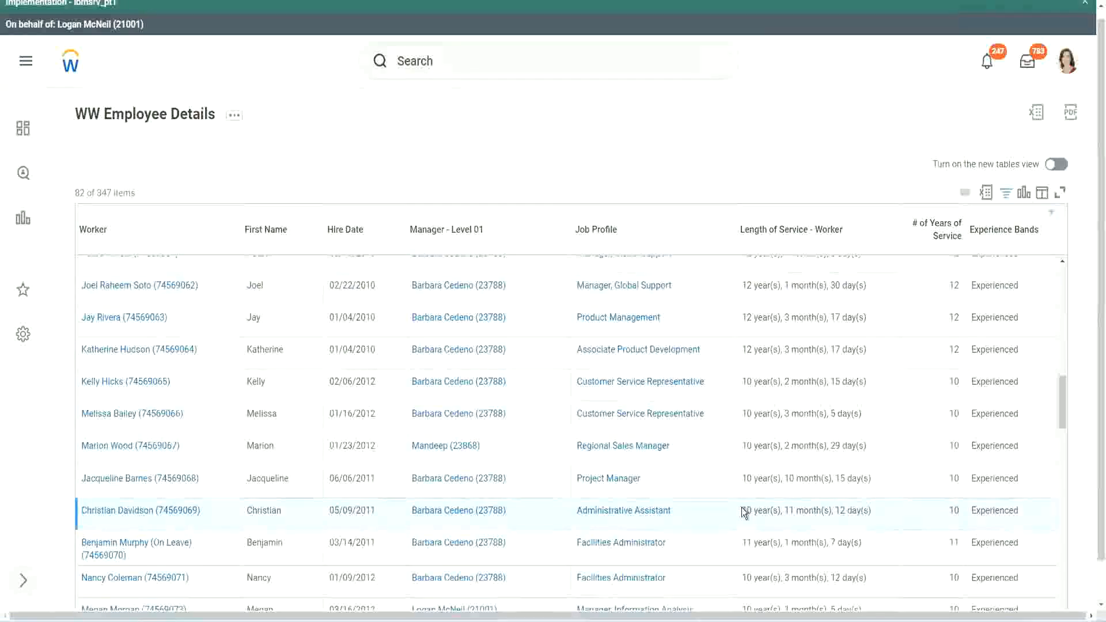
drag(785, 510, 859, 510)
click(858, 510)
double_click(954, 511)
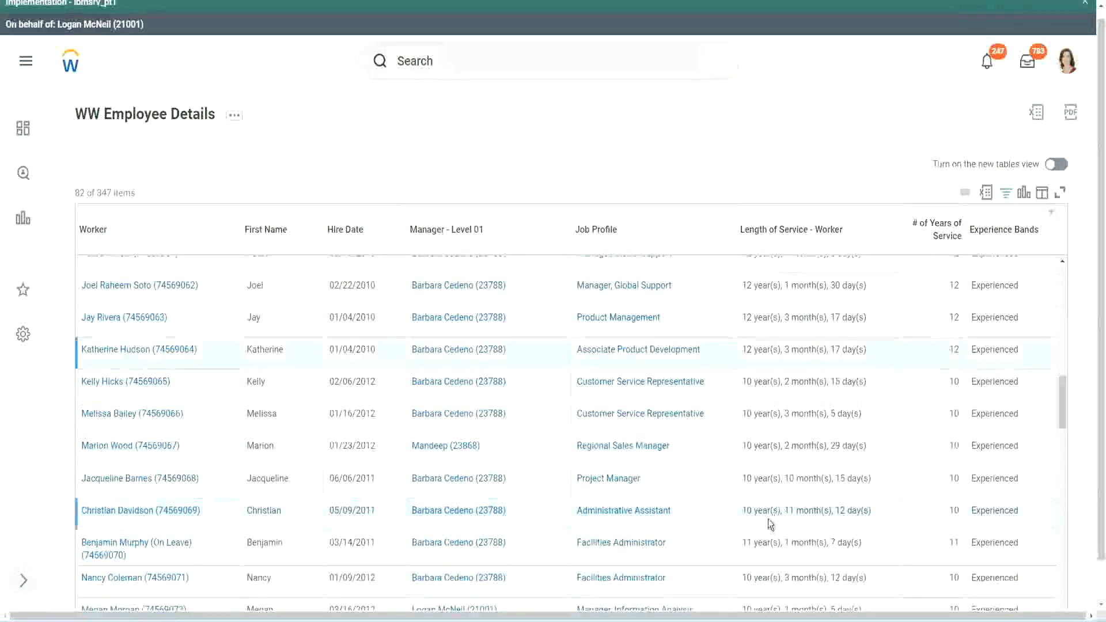
double_click(747, 511)
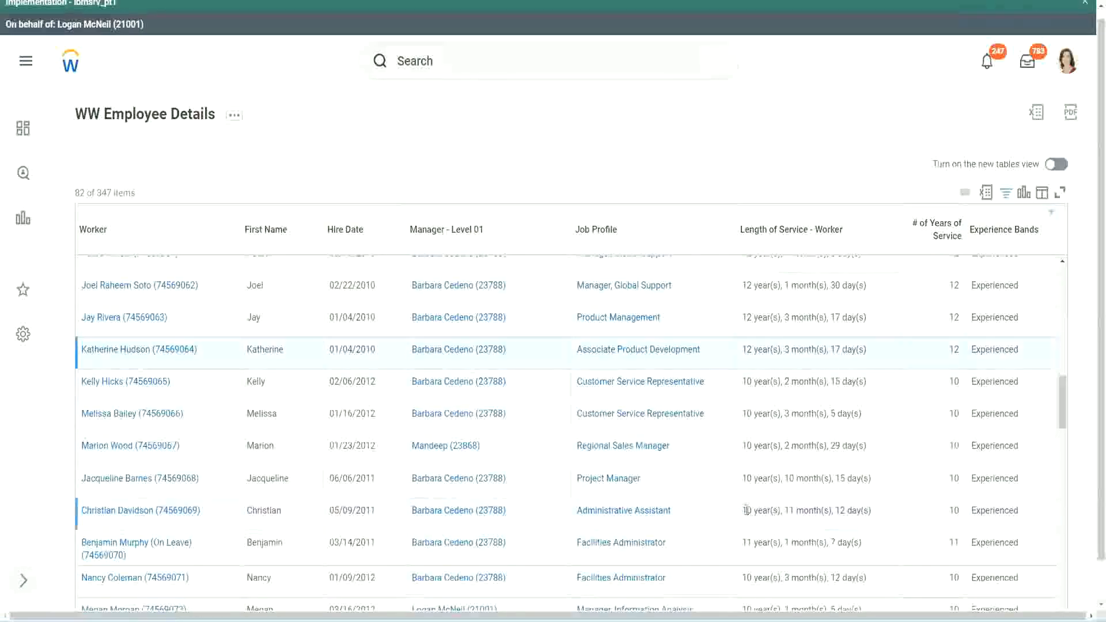
click(835, 507)
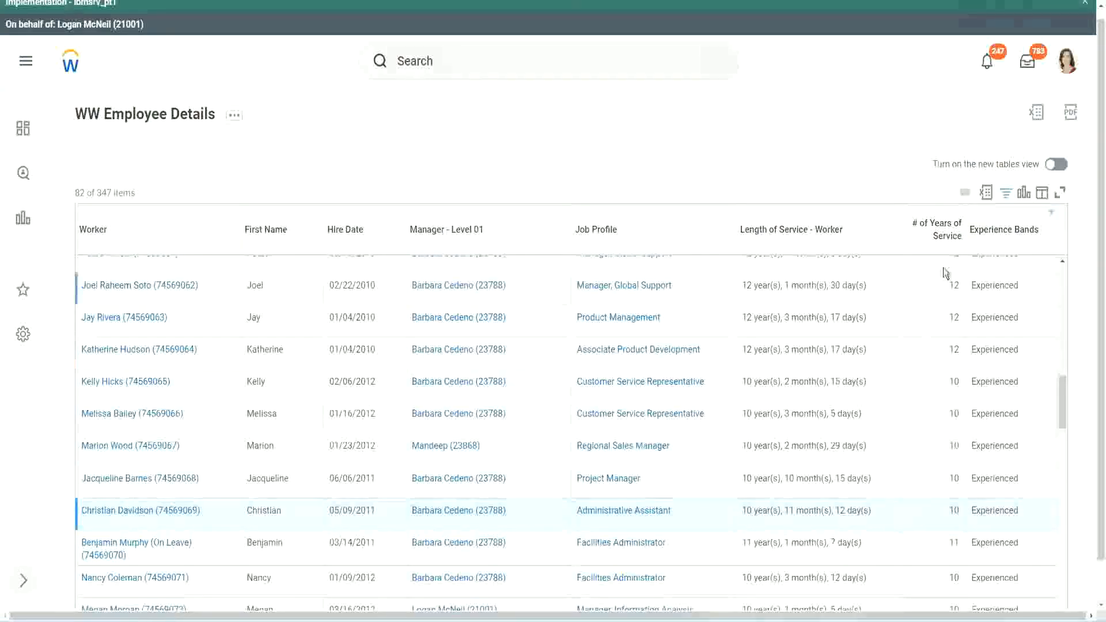
- Recheck both service columns for the 02/22/2010 and 05/09/2011 hires, and examine the months of service for the 06/06/2011 hire
double_click(958, 287)
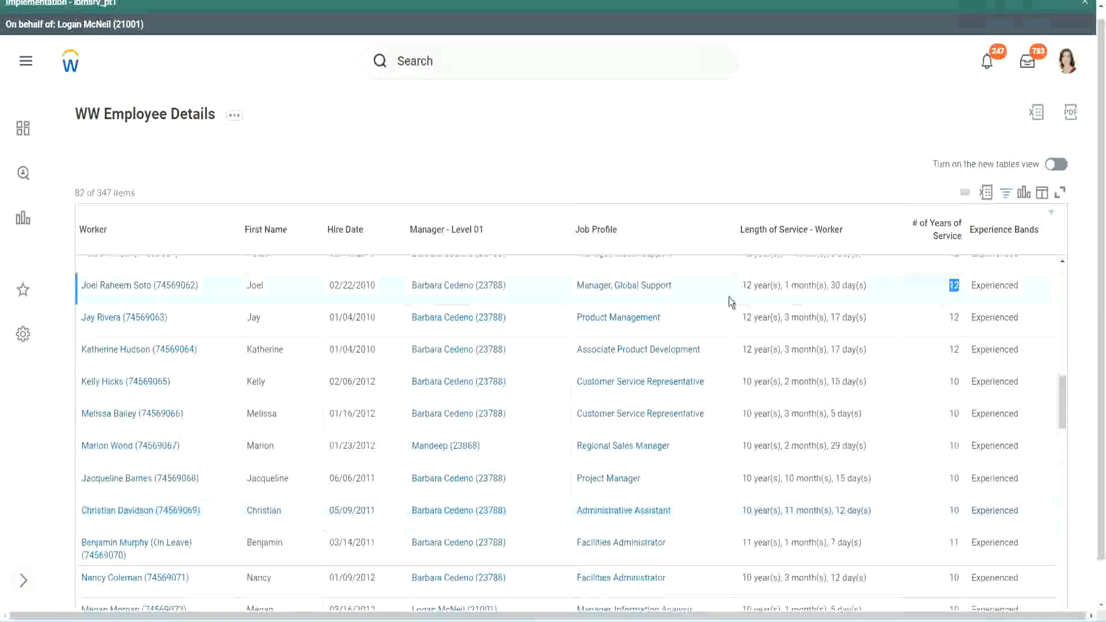
drag(741, 287, 881, 285)
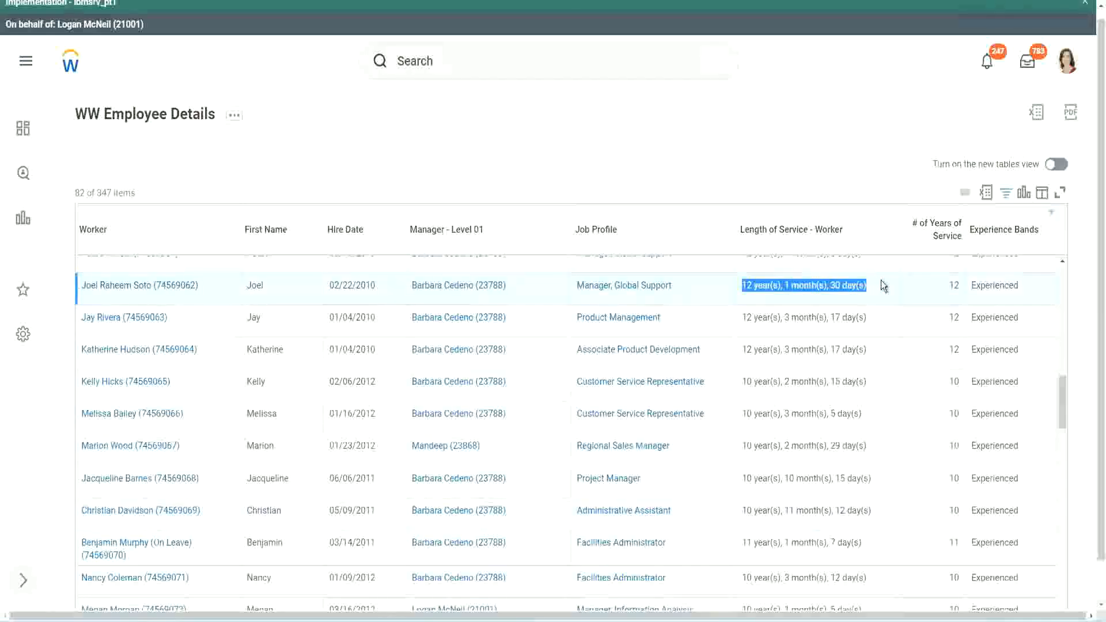
click(859, 510)
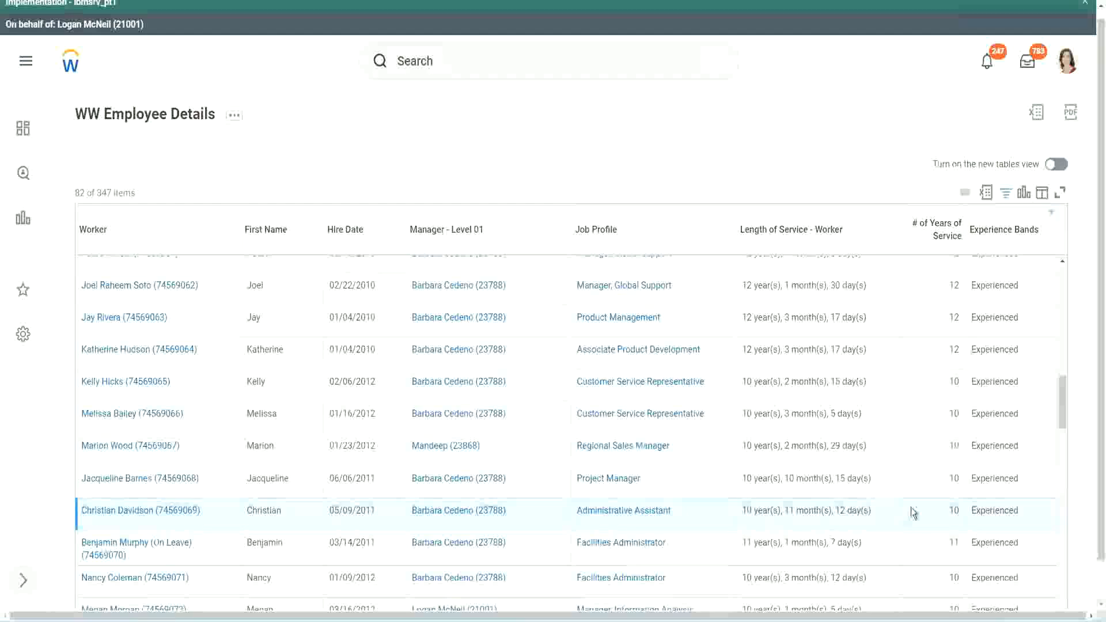
double_click(955, 510)
click(914, 513)
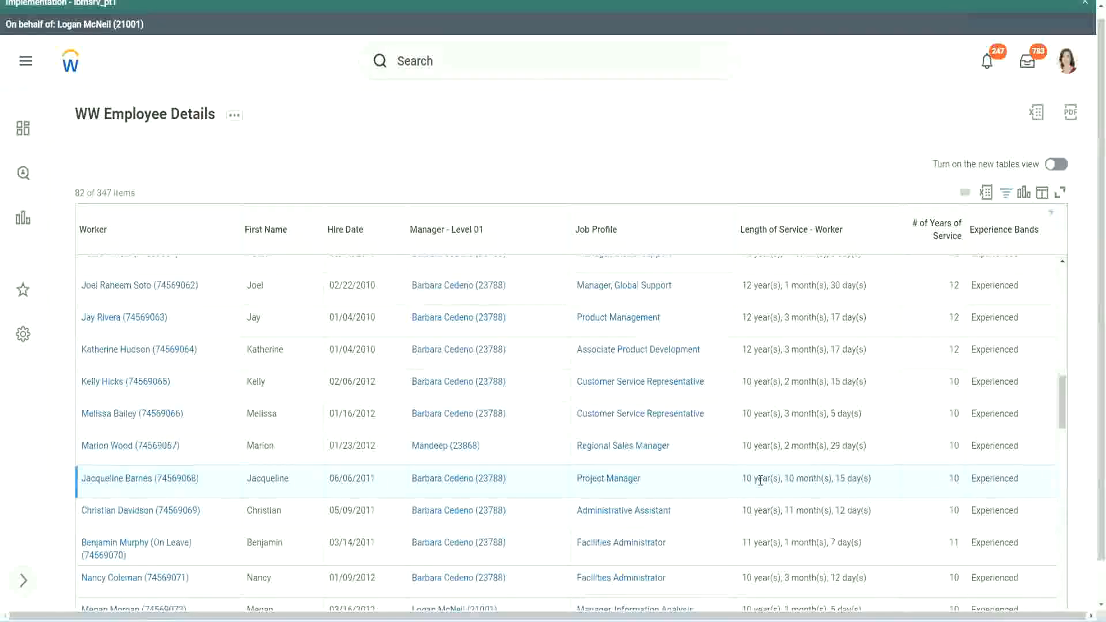
double_click(790, 478)
click(826, 479)
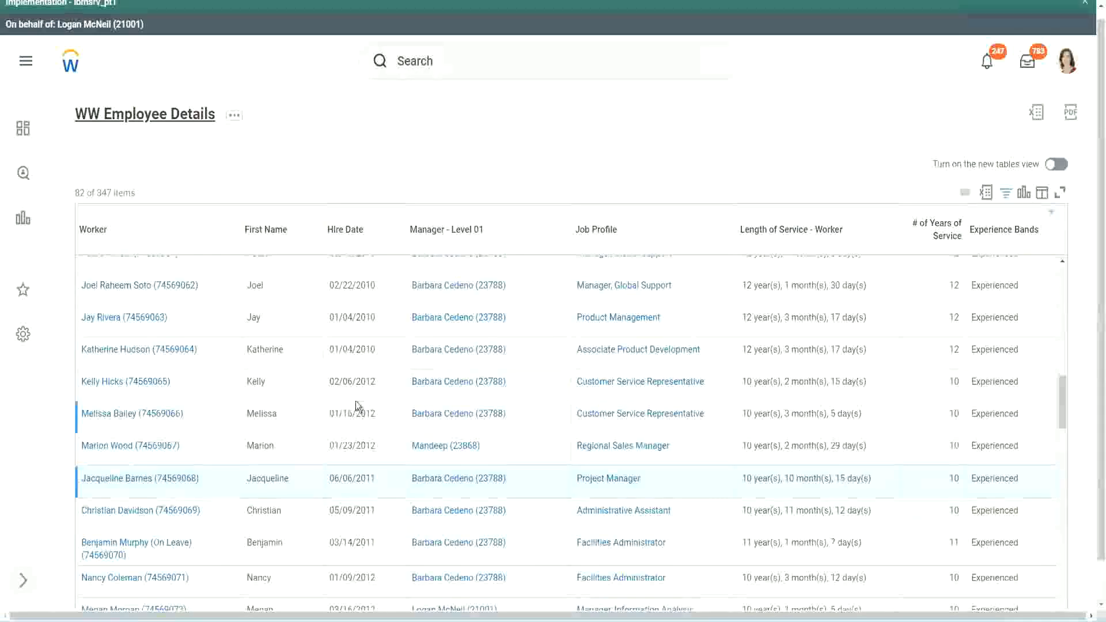
- Open the calculated field CF-WW-Eval Exp-Derive Experience Bands from Years of Service in a new tab and copy its name
scroll(368, 403, down, 4)
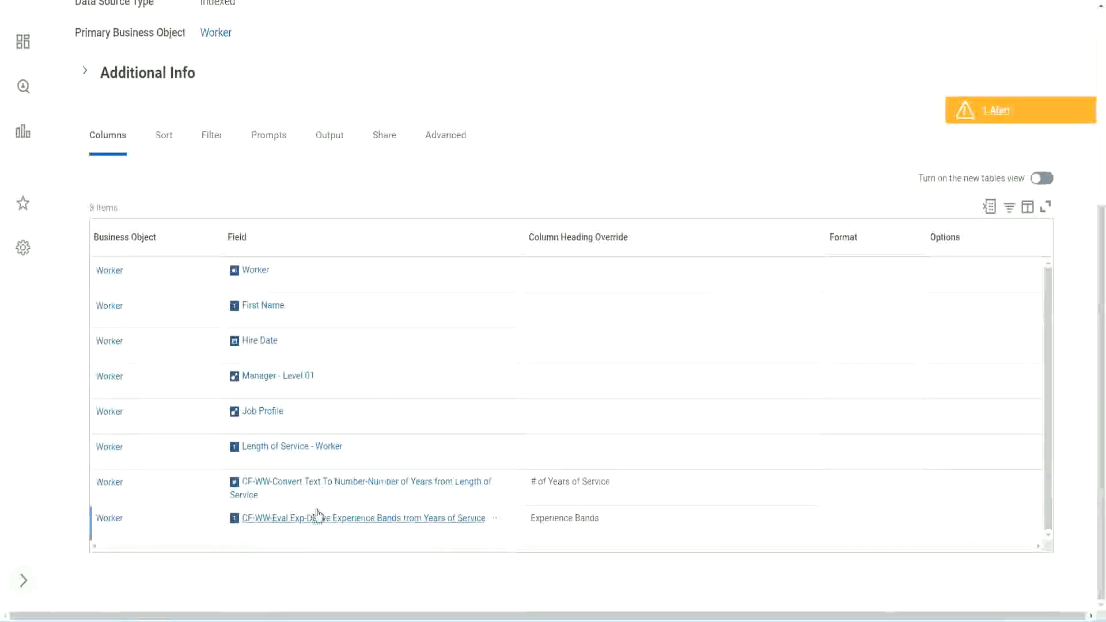
right_click(300, 521)
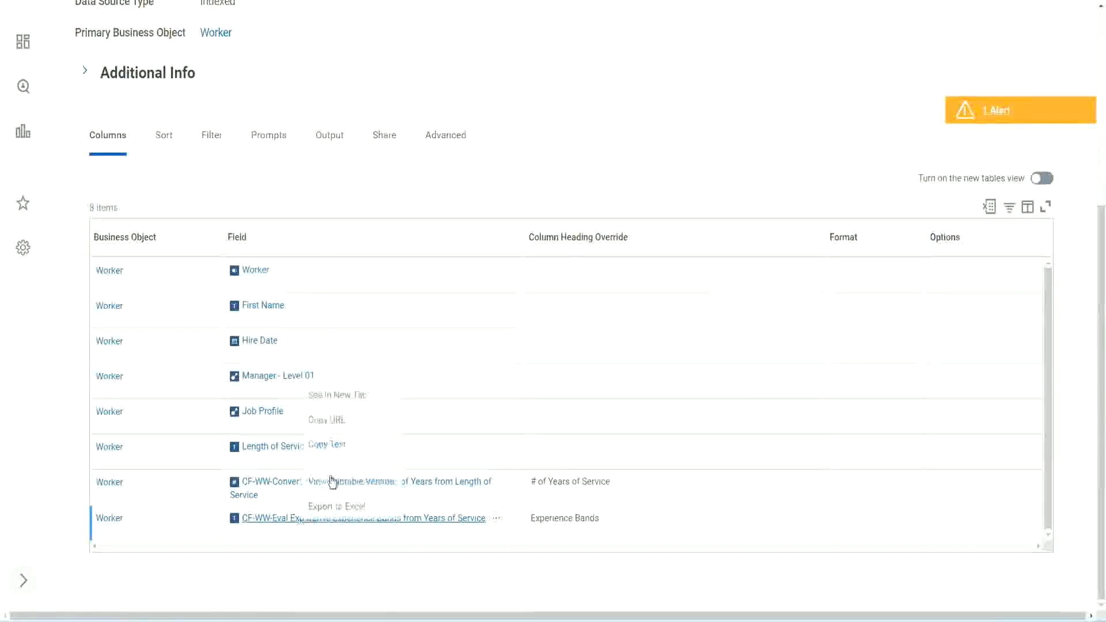
click(346, 392)
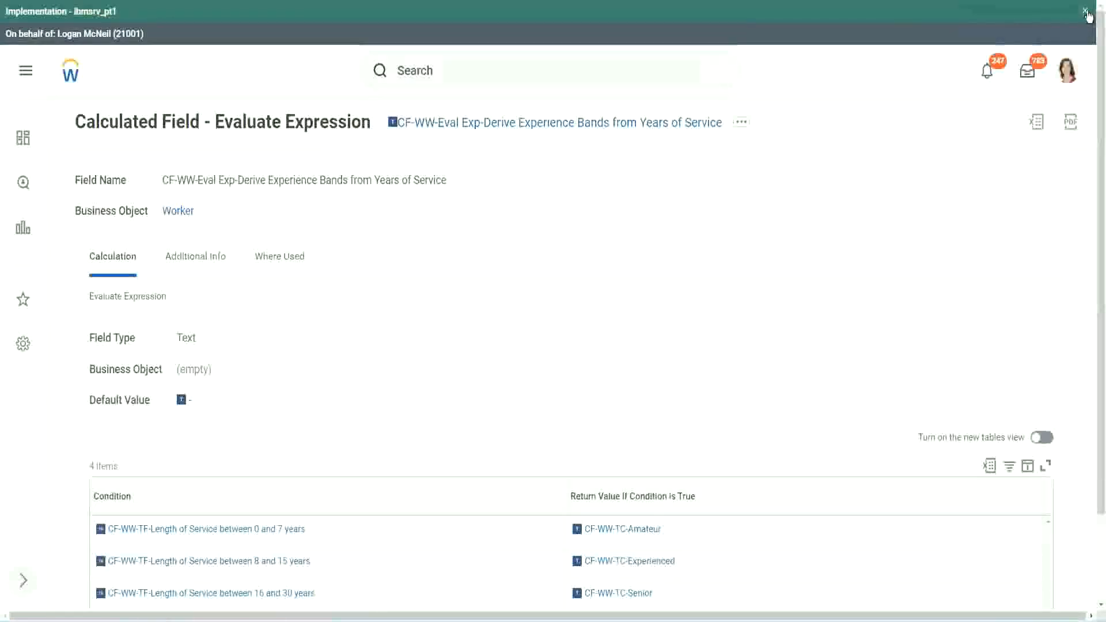
click(1087, 13)
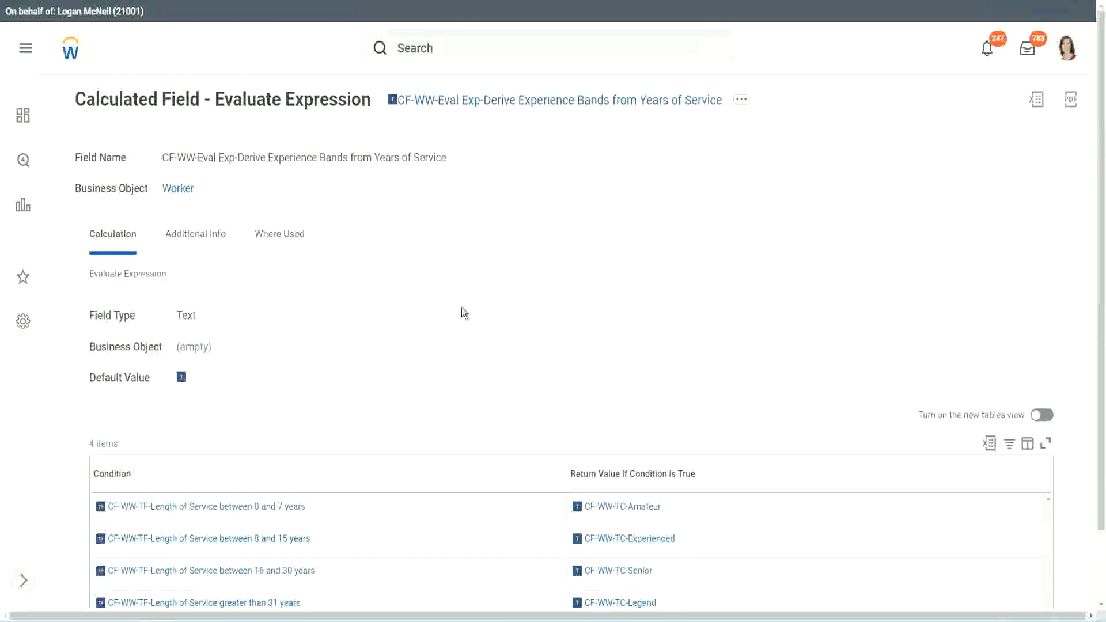
scroll(440, 325, down, 1)
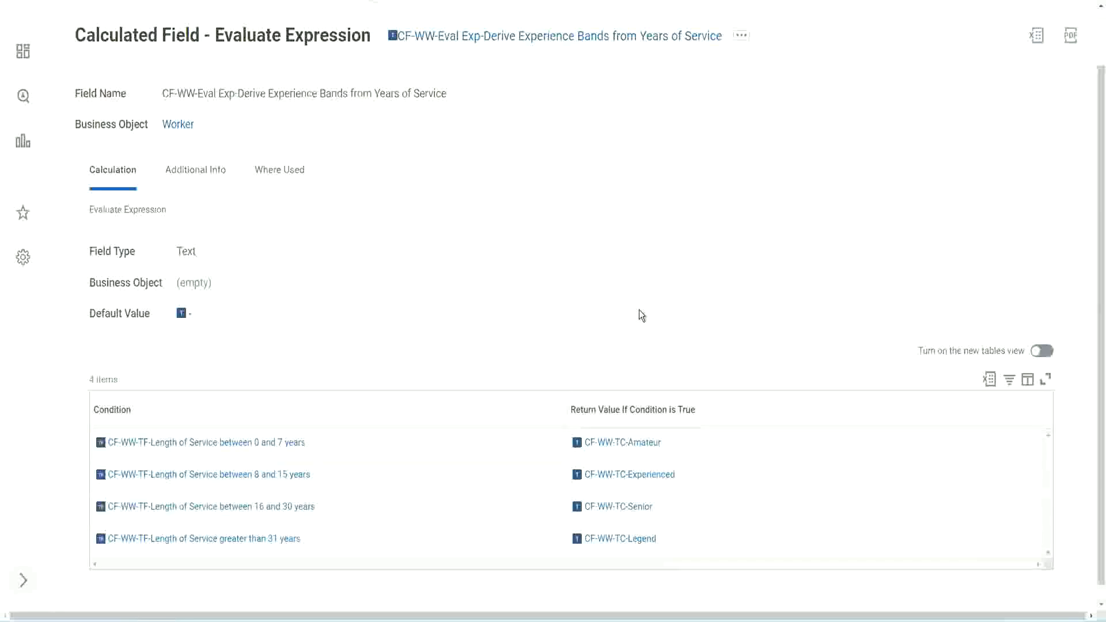
click(502, 407)
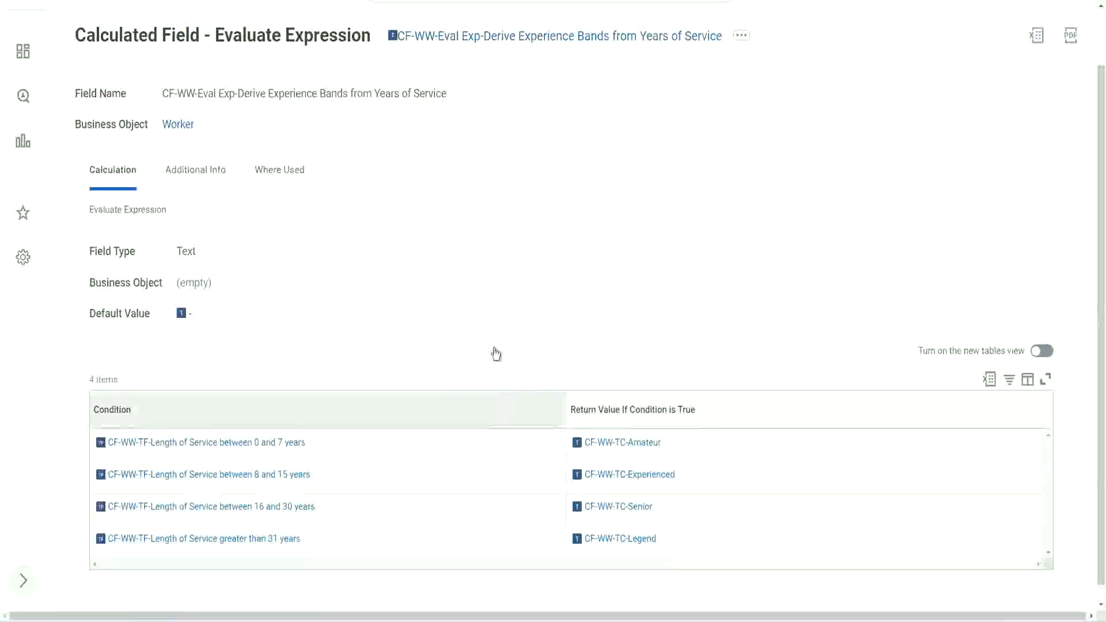
click(494, 265)
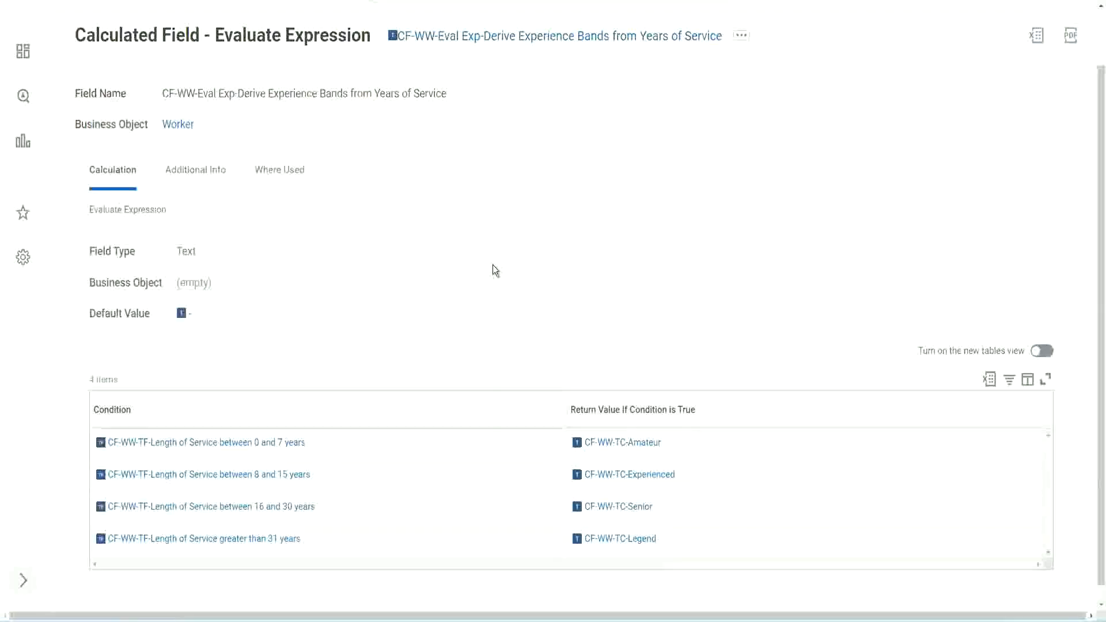
right_click(487, 41)
click(514, 104)
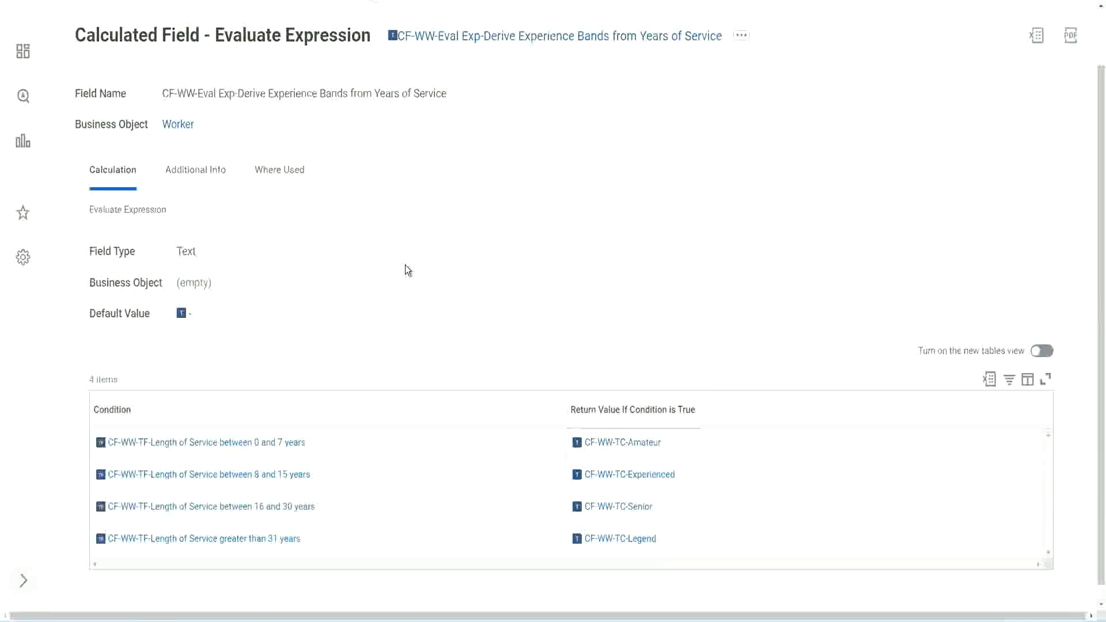
- Return to the WW Employee Details report definition, search for "create cal field" and start the Create Calculated Field task
scroll(429, 228, up, 1)
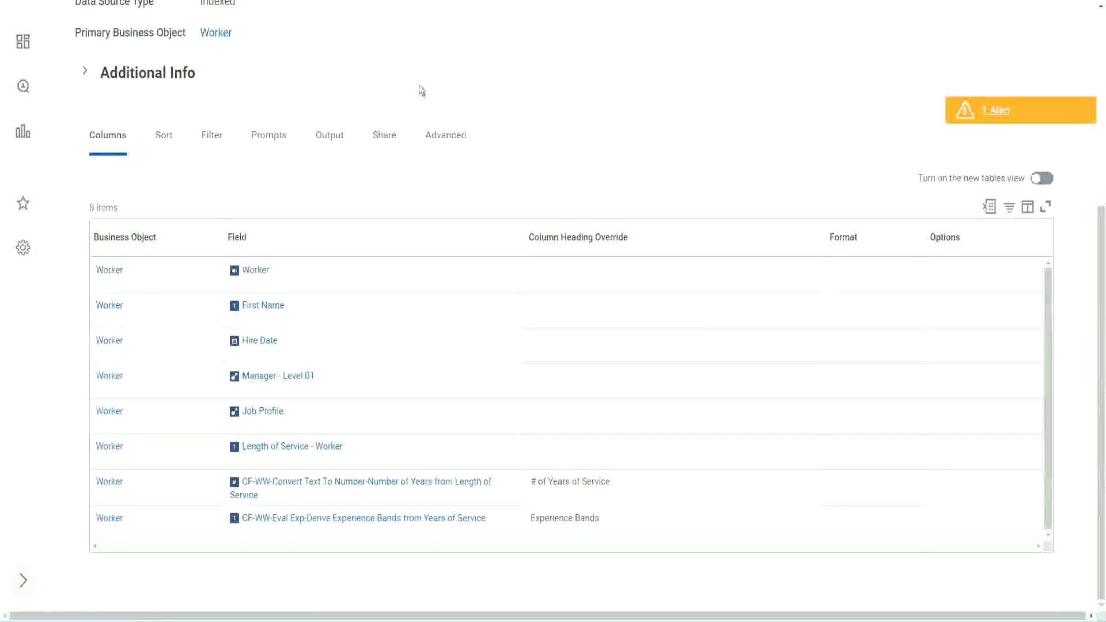
scroll(415, 89, up, 5)
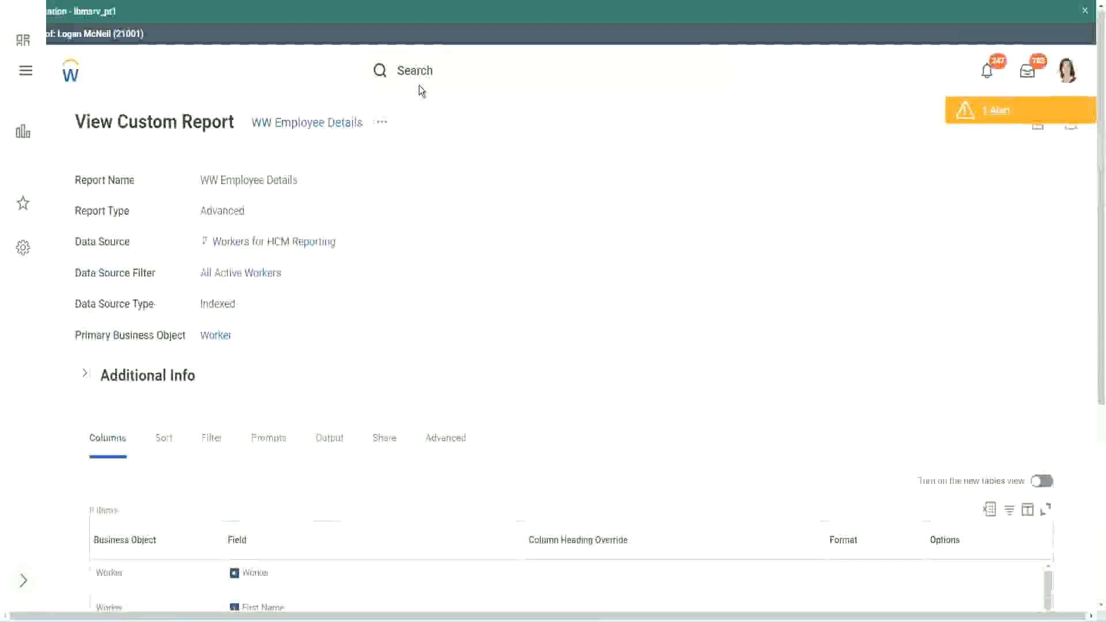
click(449, 69)
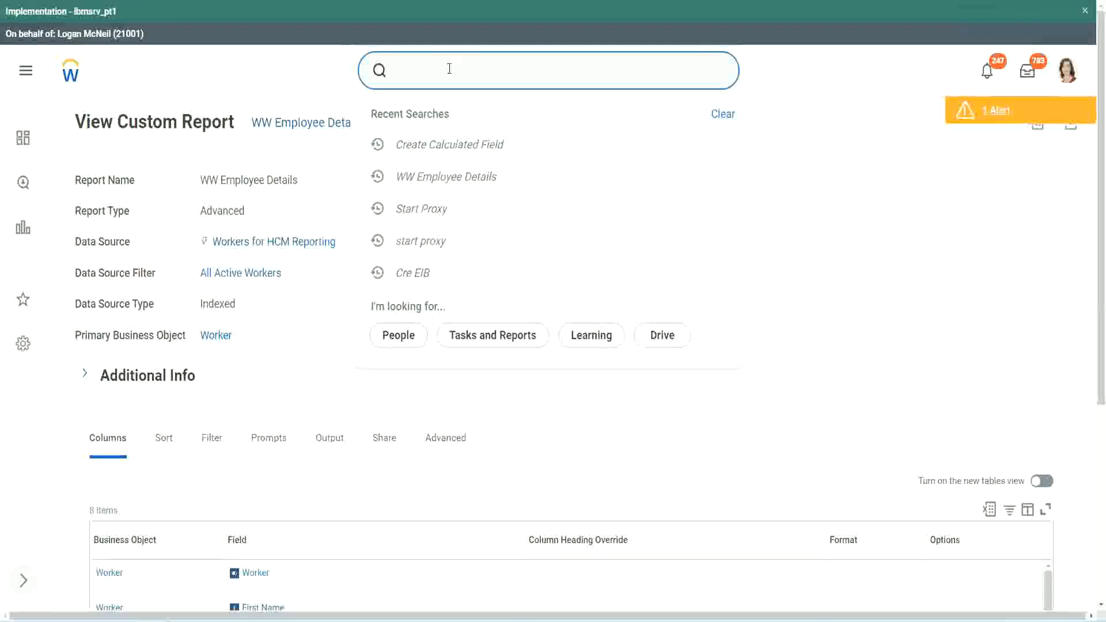
text(create cal field)
click(463, 119)
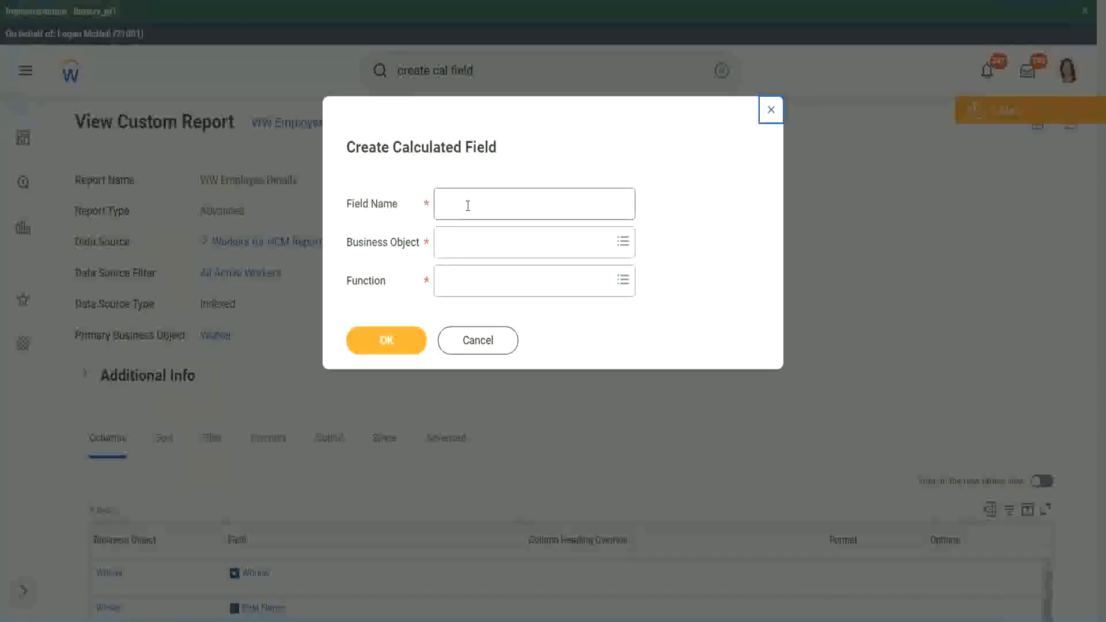
- Paste the copied name as the new calculated field's name and insert "Bands" after "Eval Exp"
click(468, 206)
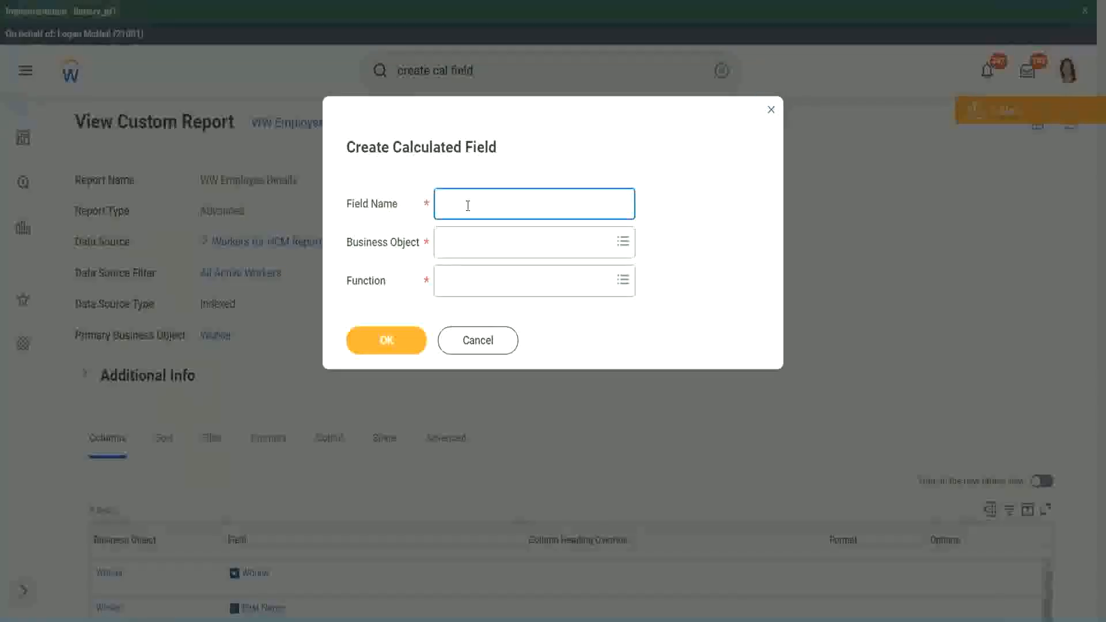
key(ctrl+v)
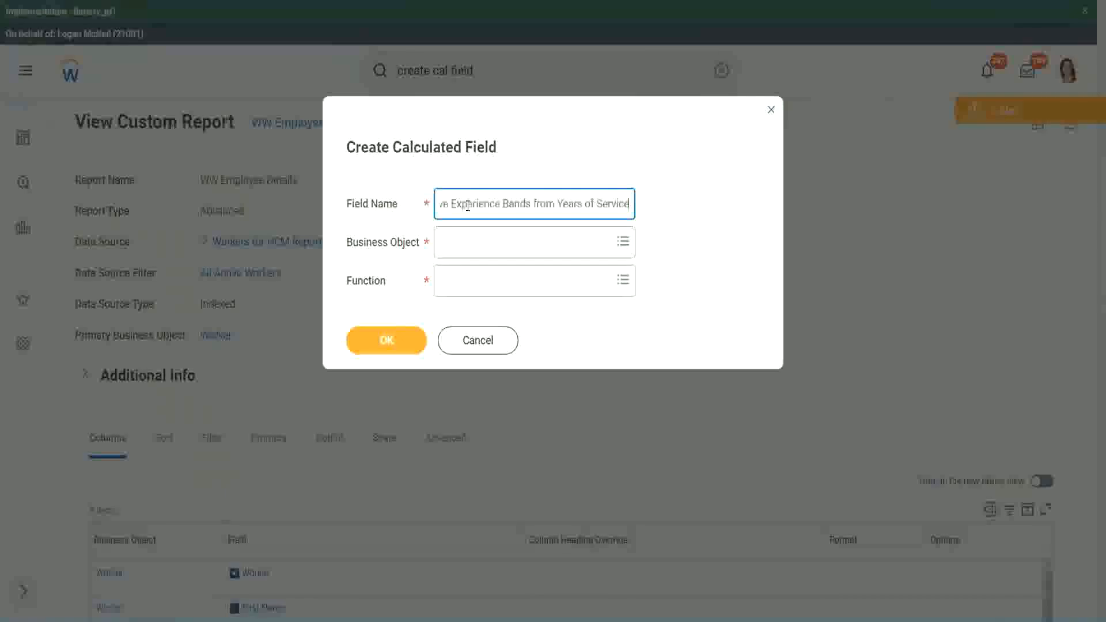
drag(502, 204, 407, 188)
click(466, 205)
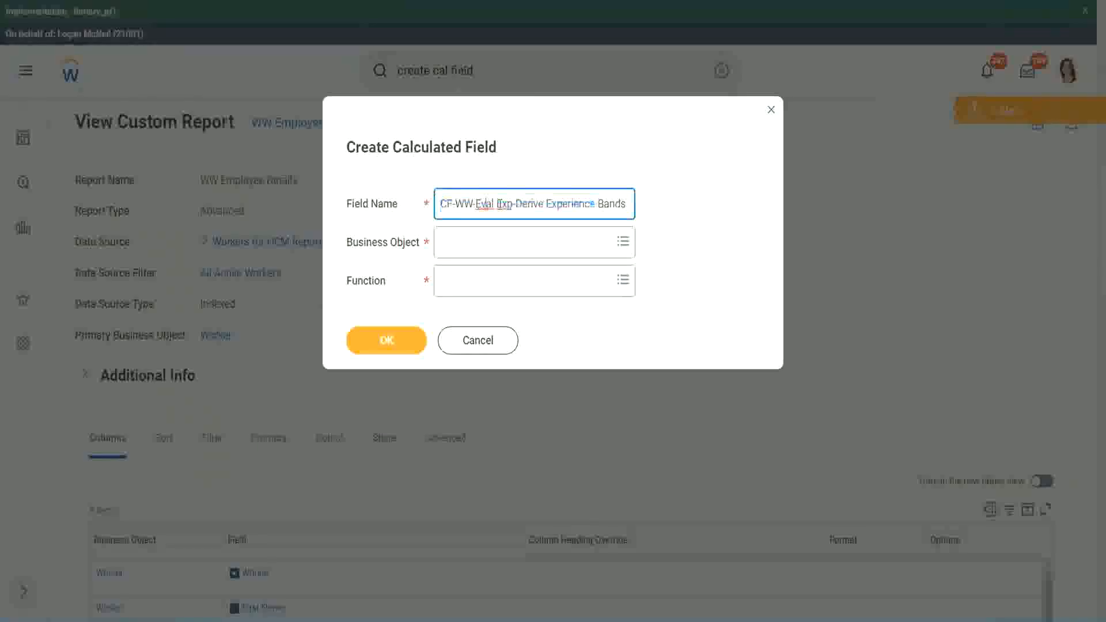
double_click(504, 204)
key(Right)
text(bands)
key(Left)
key(Left)
key(Left)
key(Left)
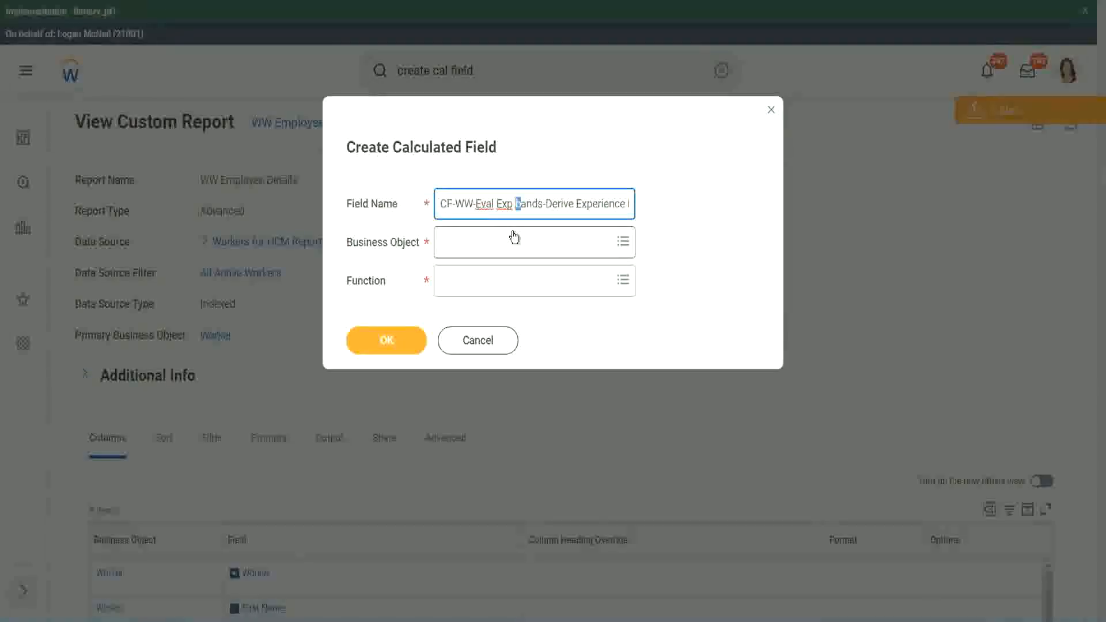
key(shift+Left)
text(B)
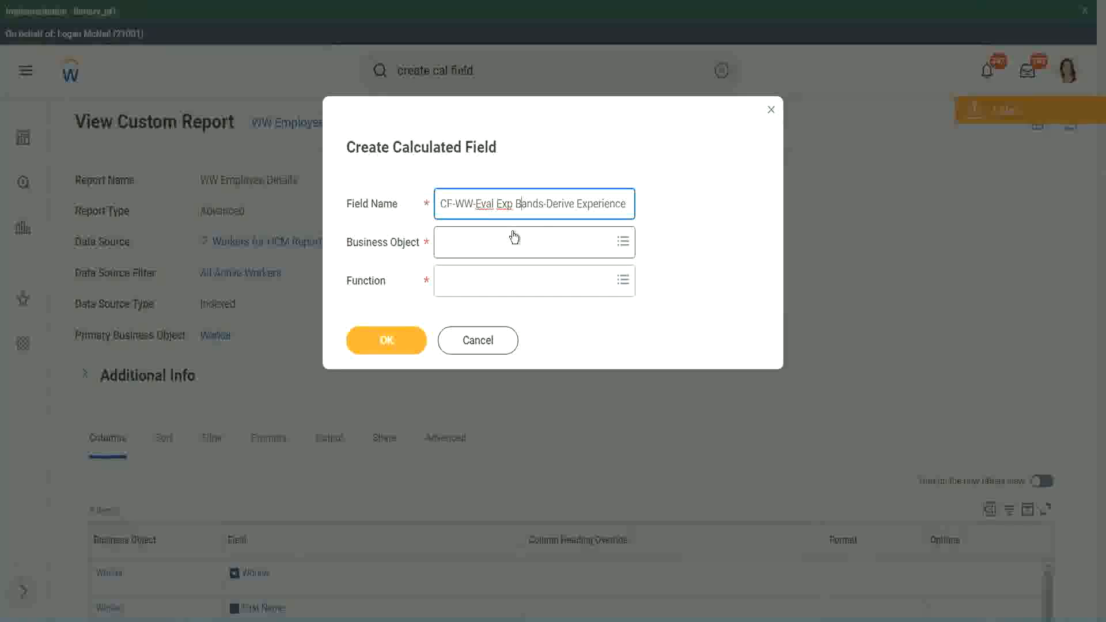
key(Right)
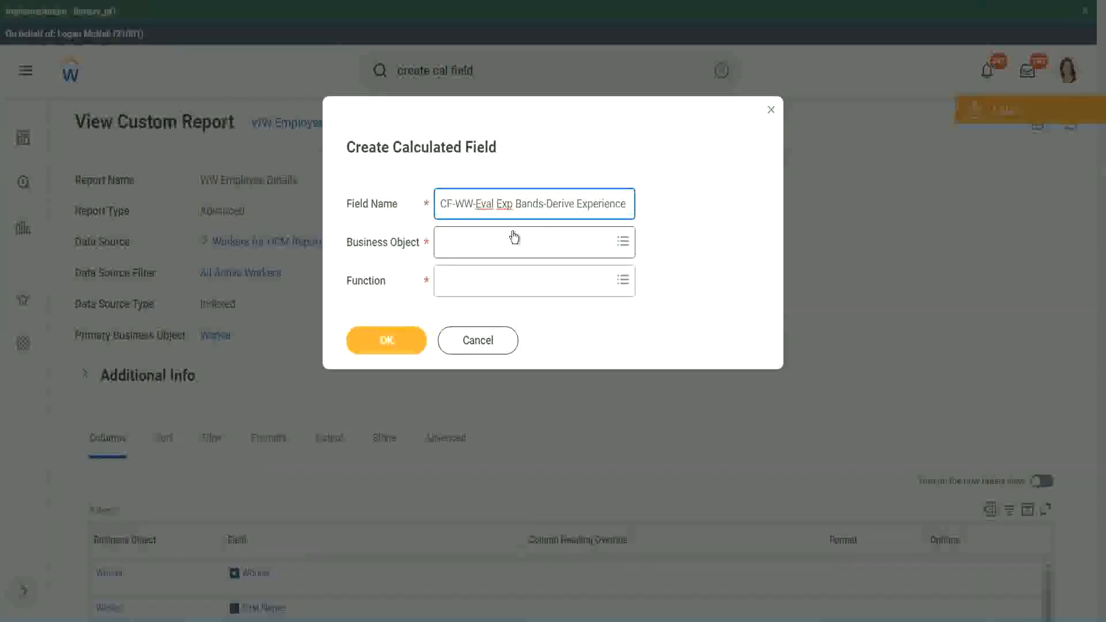
key(Right)
key(End)
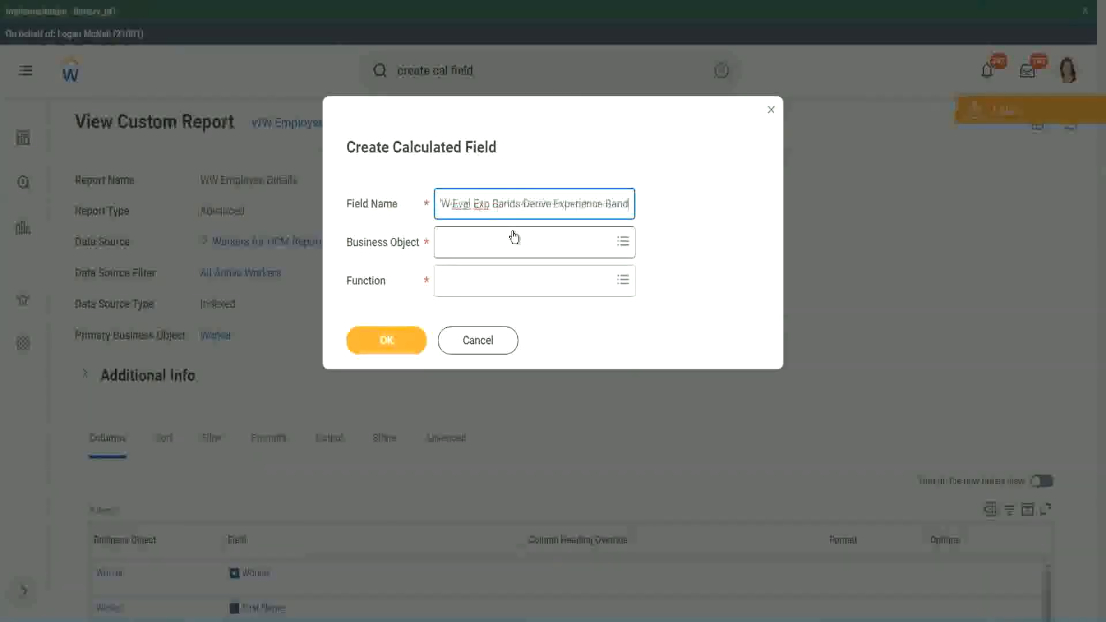
- Replace "Derive" with "Determine" in the new calculated field's name
key(Right)
key(Right)
key(Right)
key(Right)
key(Right)
key(Right)
key(Right)
key(Right)
key(Right)
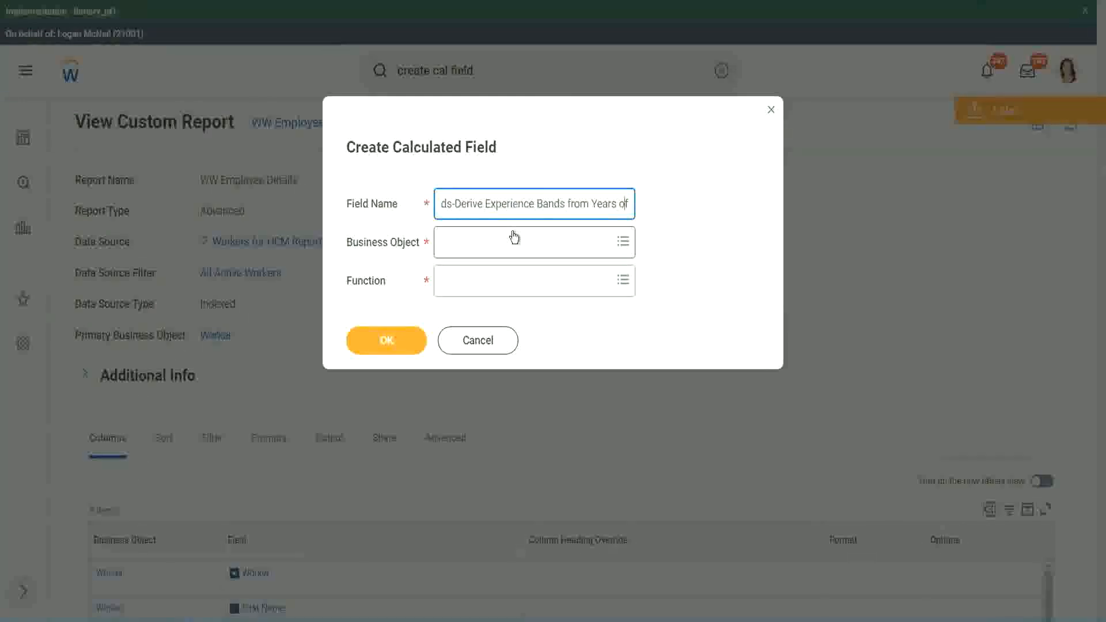
key(Left)
key(Left)
key(Left)
key(Left)
key(Left)
key(Left)
key(Left)
key(Left)
key(Left)
key(Left)
key(Left)
key(Left)
key(Left)
key(Left)
key(Left)
key(Left)
key(Left)
key(Left)
key(Left)
key(Left)
key(shift+Left)
key(shift+Left)
key(shift+Left)
key(shift+Left)
key(shift+Left)
key(shift+Left)
text(Determine)
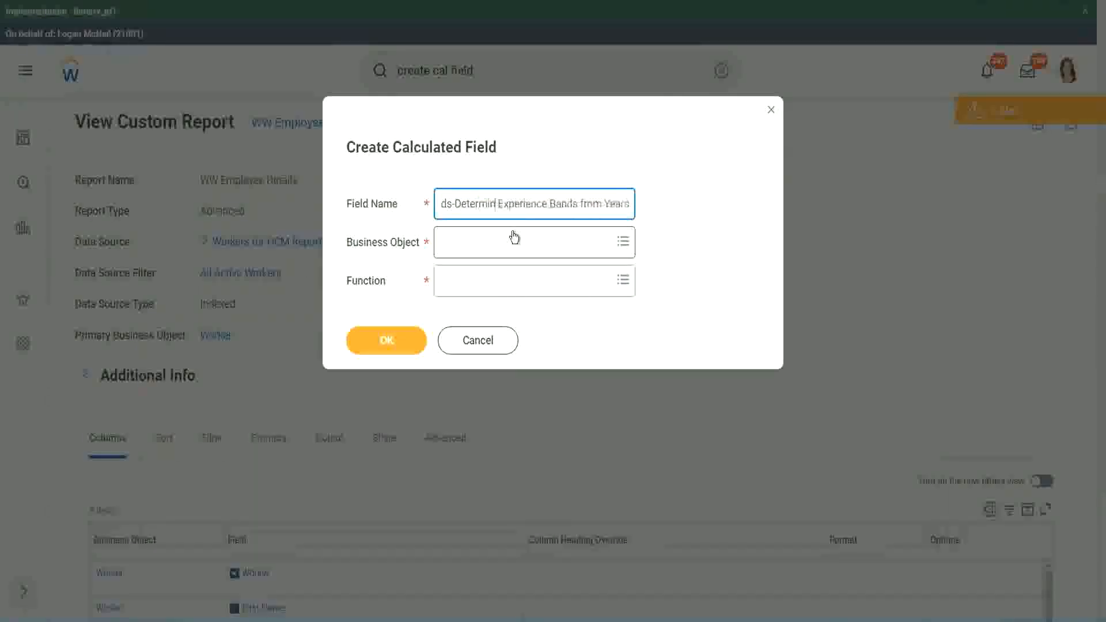
key(Right)
key(Right)
key(Right)
key(Right)
key(Right)
key(Right)
key(Right)
key(Right)
key(Right)
key(Right)
key(Right)
key(Right)
key(Right)
key(Right)
key(Right)
key(Right)
key(Right)
key(Right)
key(Right)
key(Right)
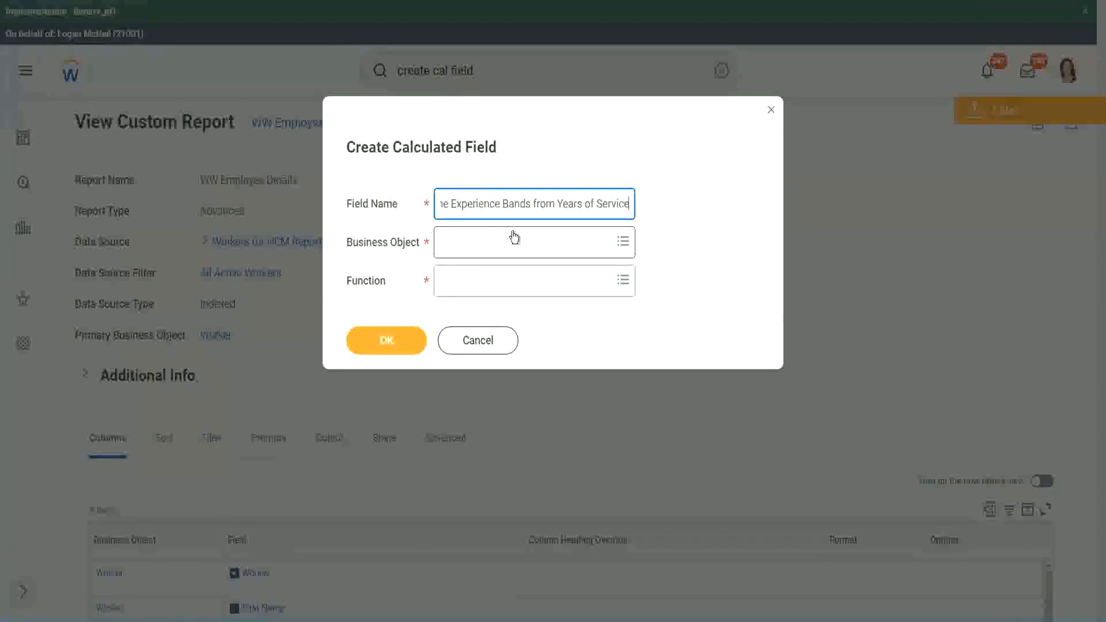
- Set the new calculated field's business object to Worker
click(492, 242)
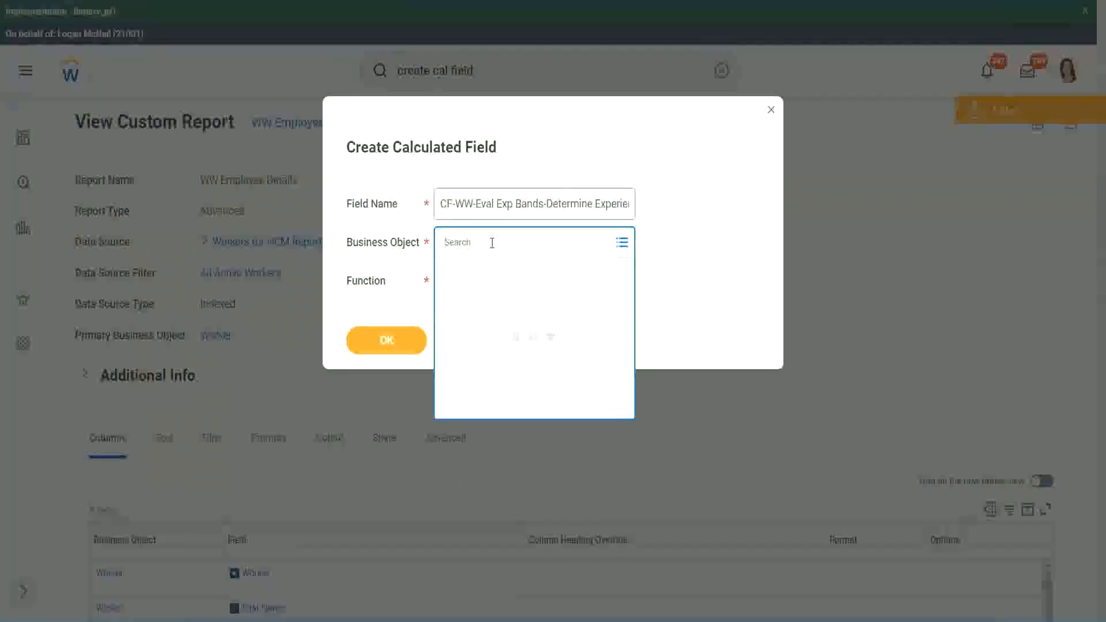
text(work)
key(Return)
text(er)
key(Return)
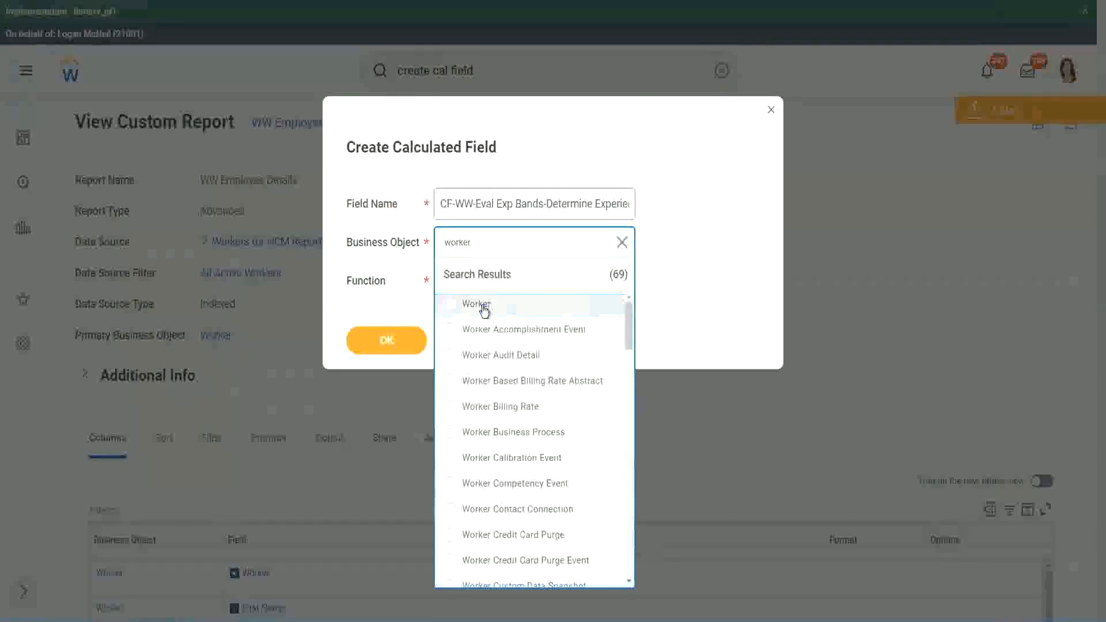
click(471, 305)
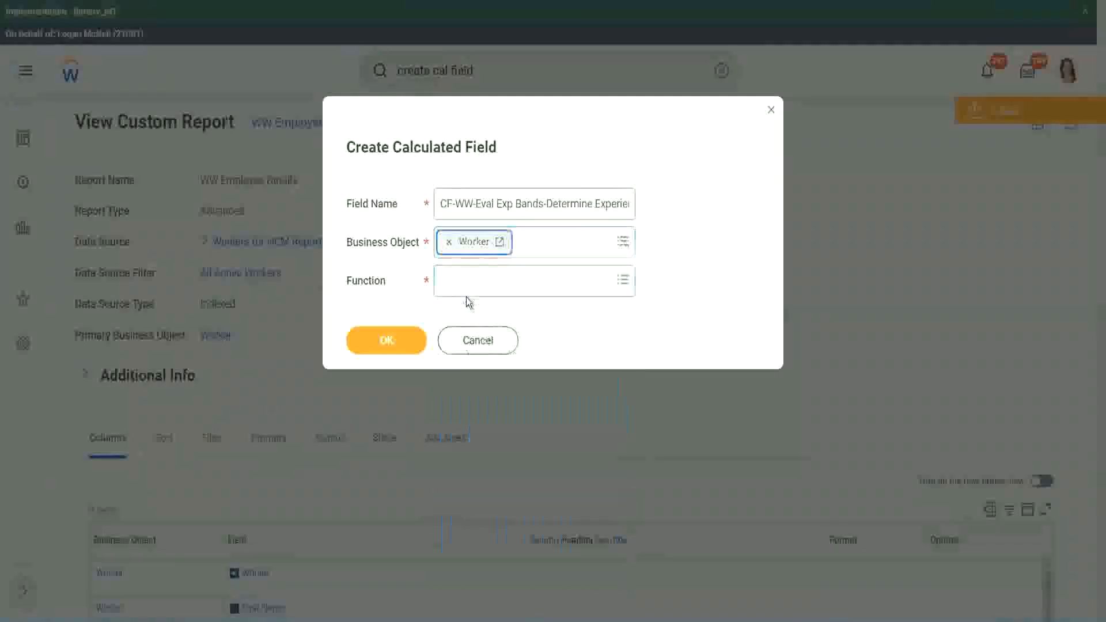
- Search the functions for "eval exp" and choose Evaluate Expression Band for the calculated field
click(467, 279)
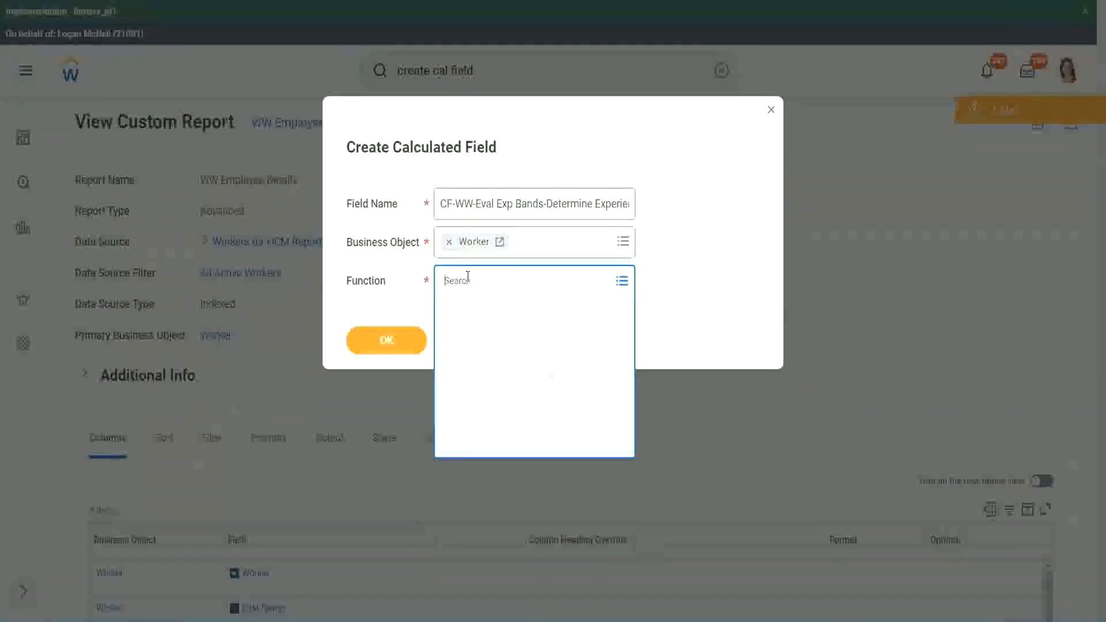
text(eval ex)
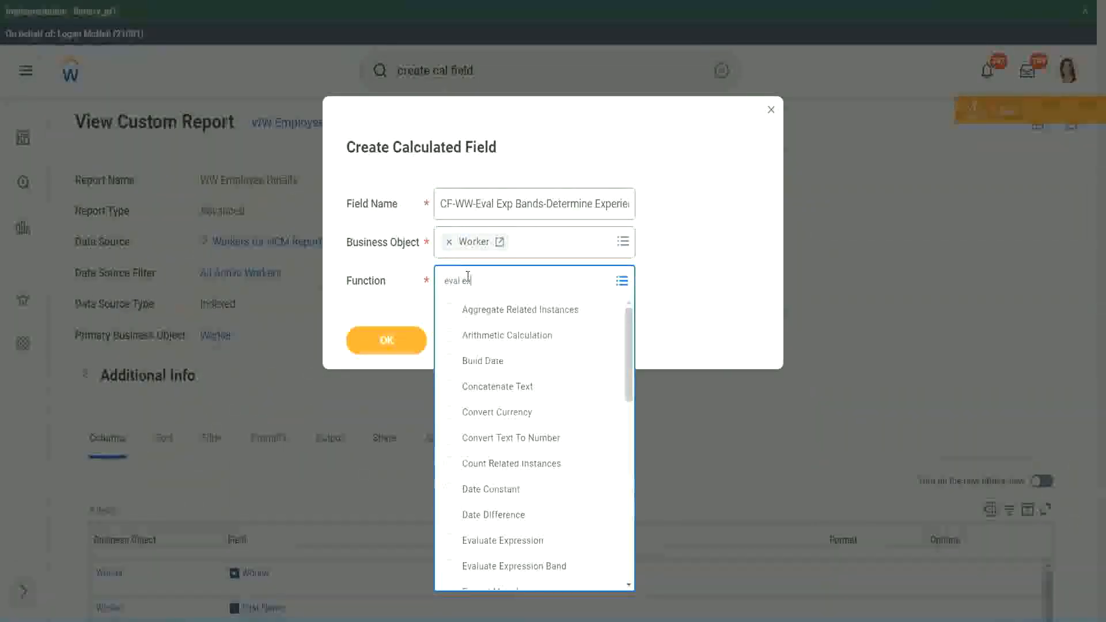
text(p)
key(Return)
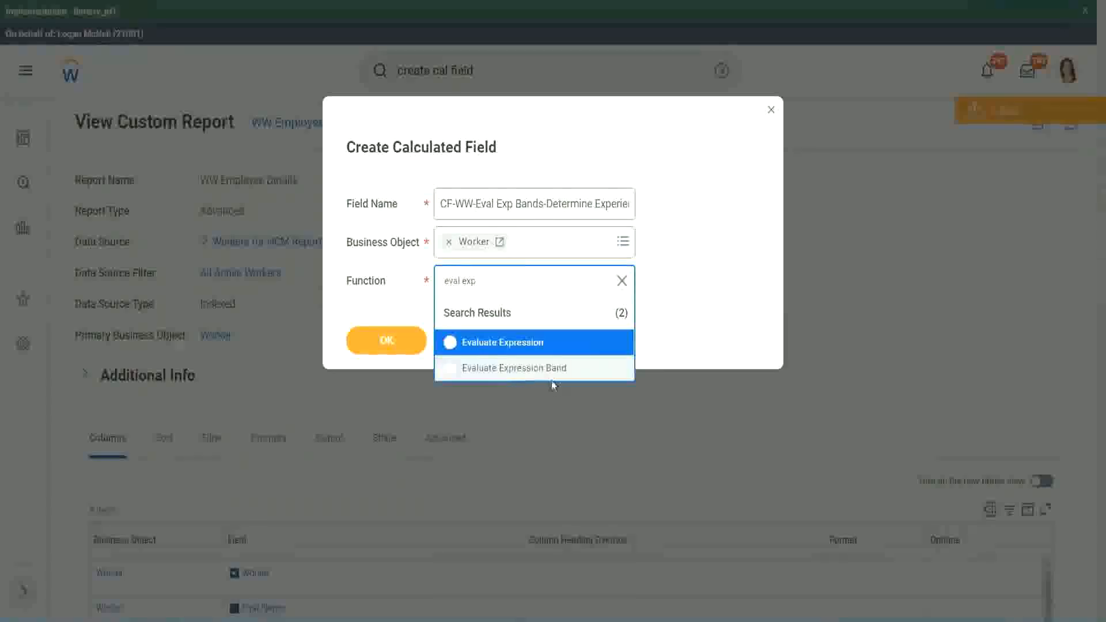
click(558, 372)
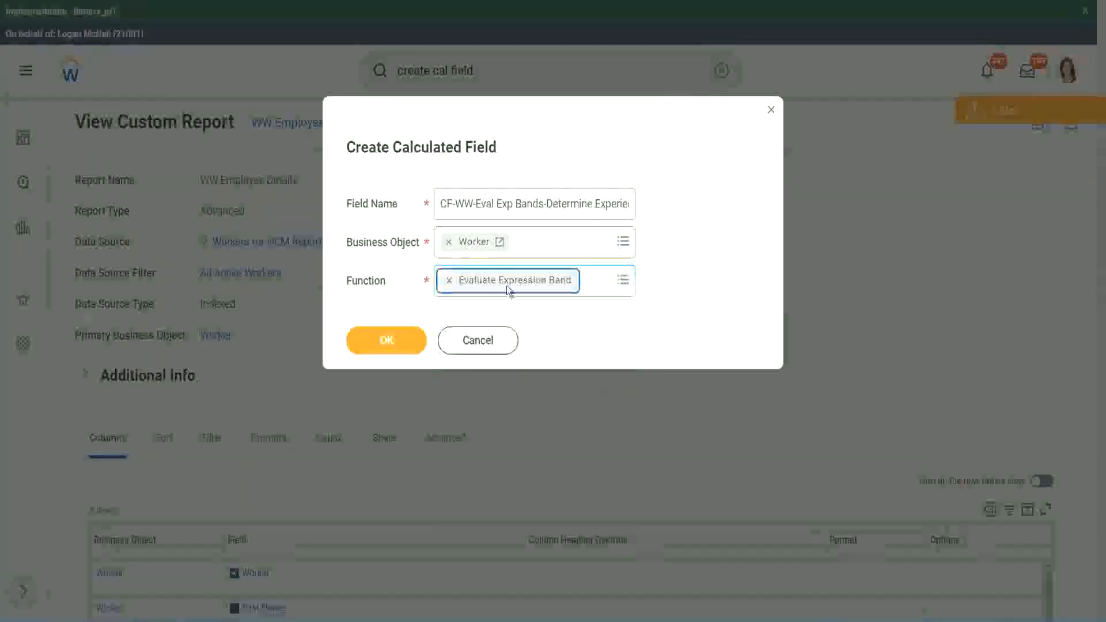
- Change "Bands" after "Eval Exp" to "Band" in the field name and continue to the calculation definition
click(544, 205)
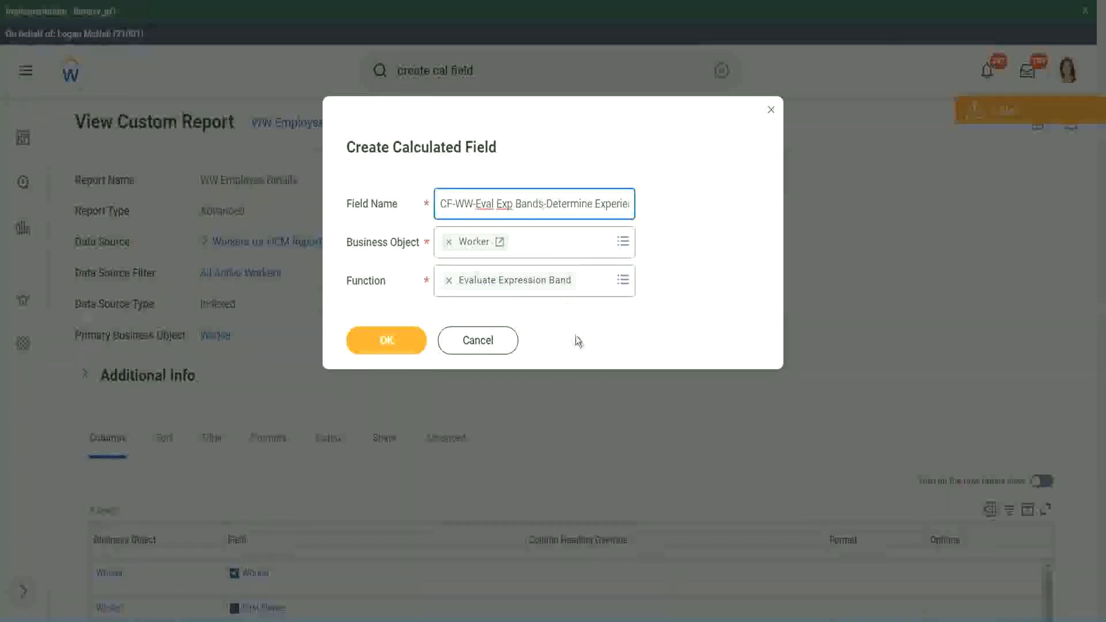
key(BackSpace)
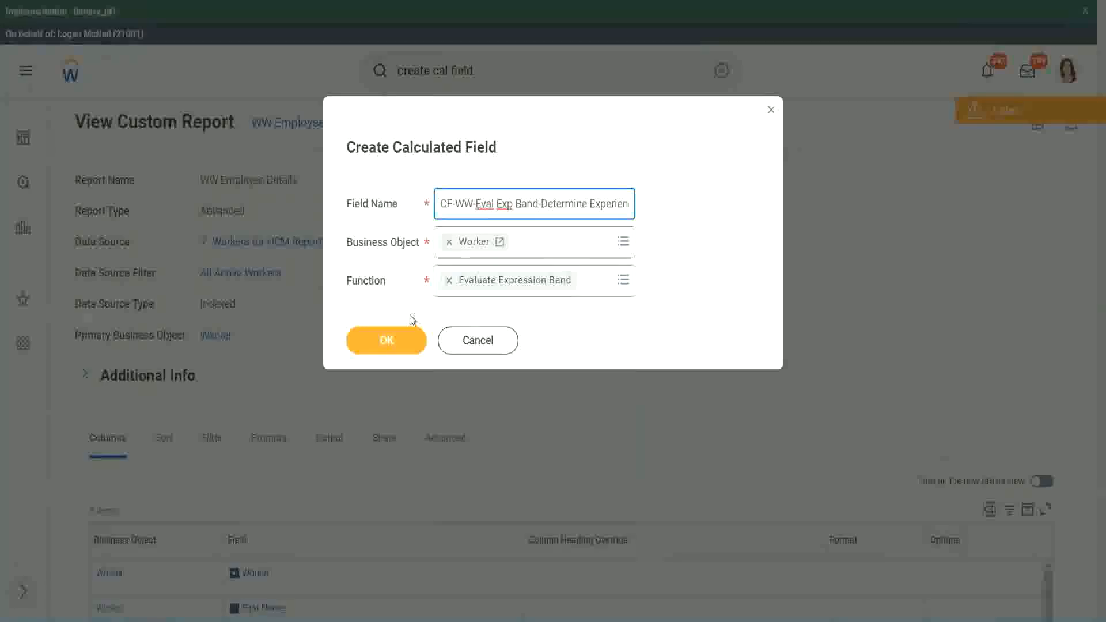
click(387, 341)
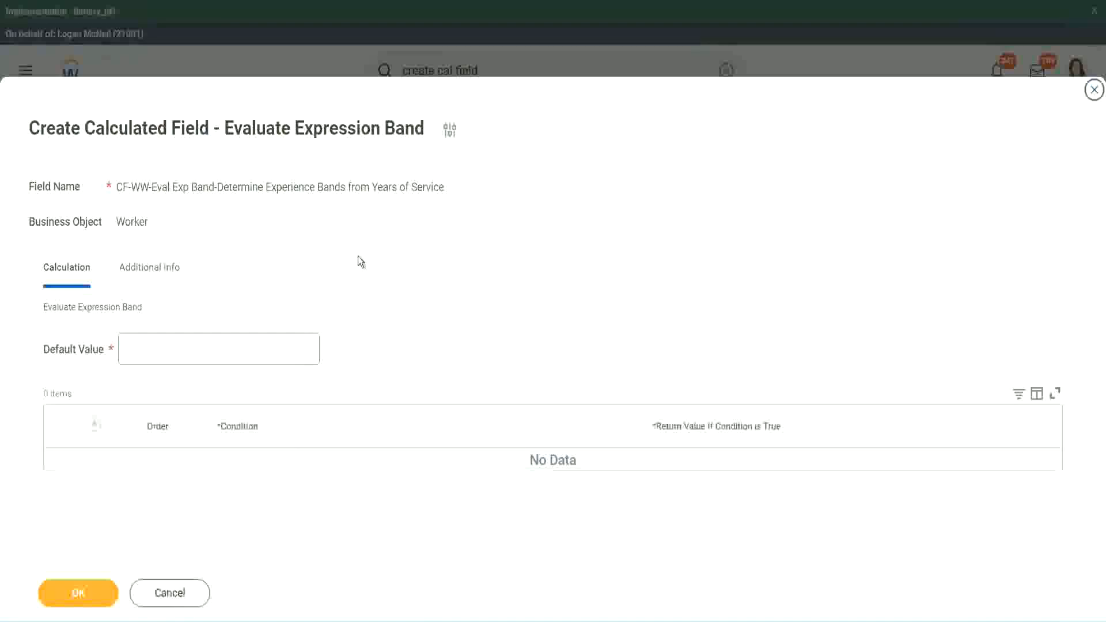
- Set the default value to "-" and add the first condition row
click(160, 356)
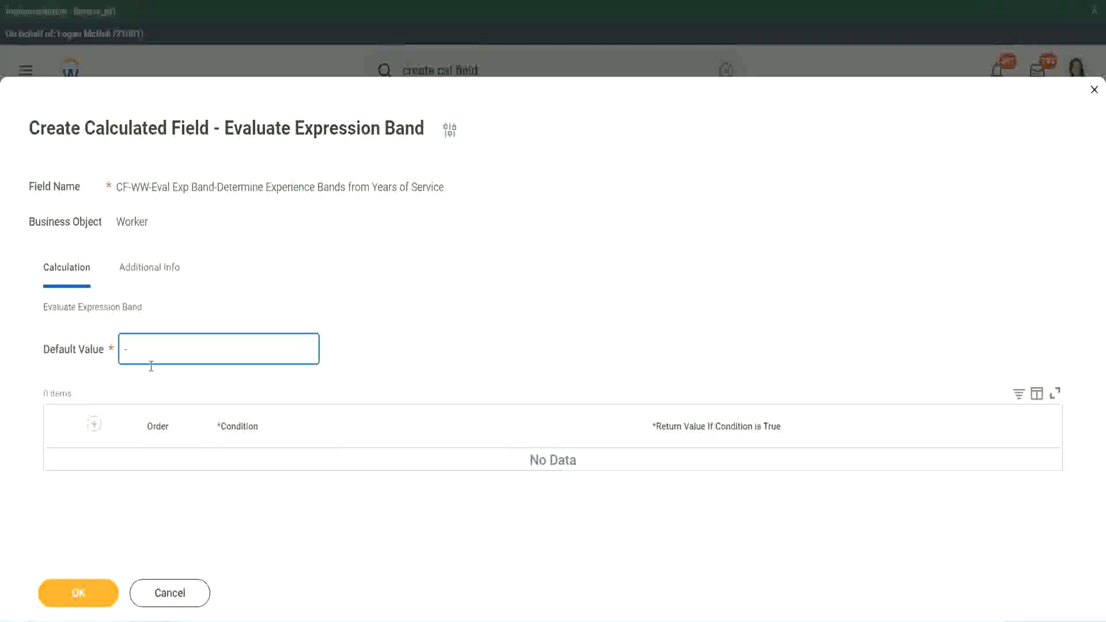
click(97, 425)
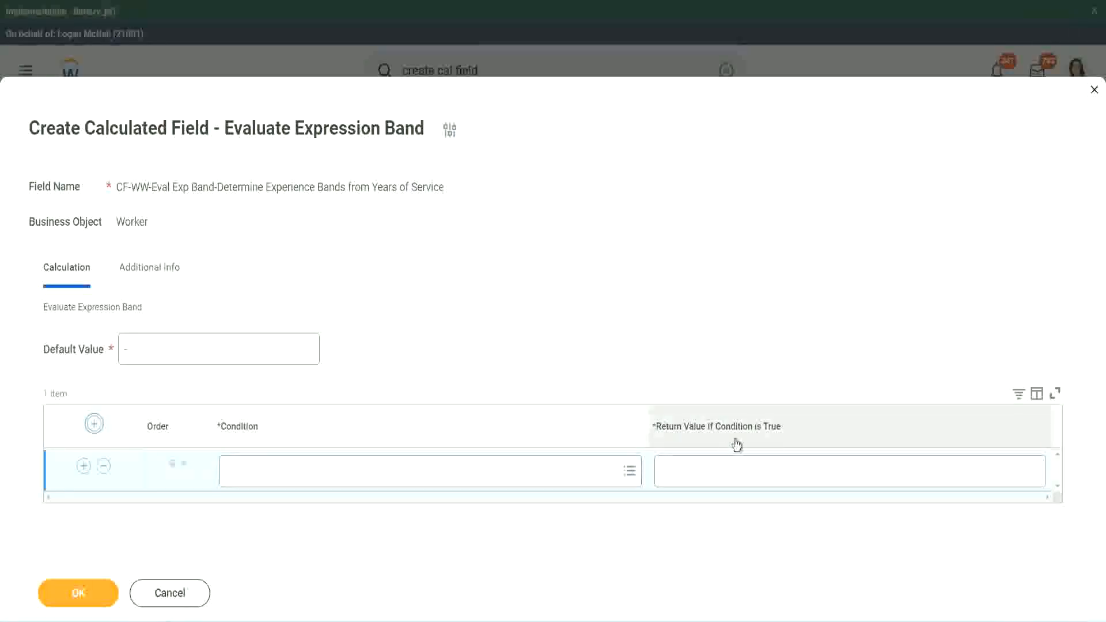
click(720, 471)
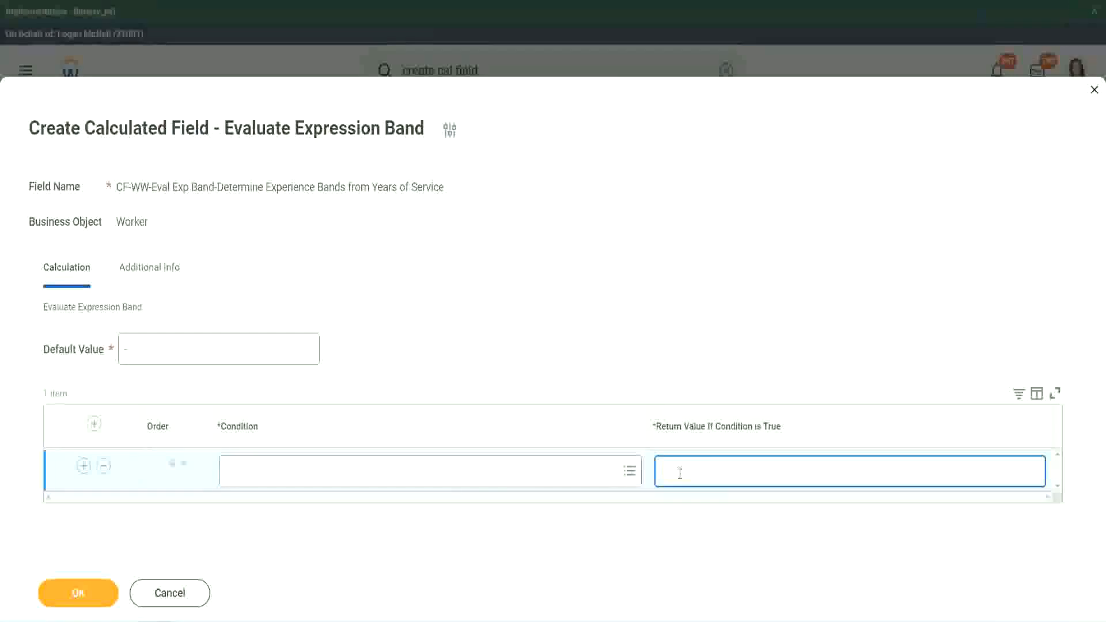
text(adkjdjaidjaijdi)
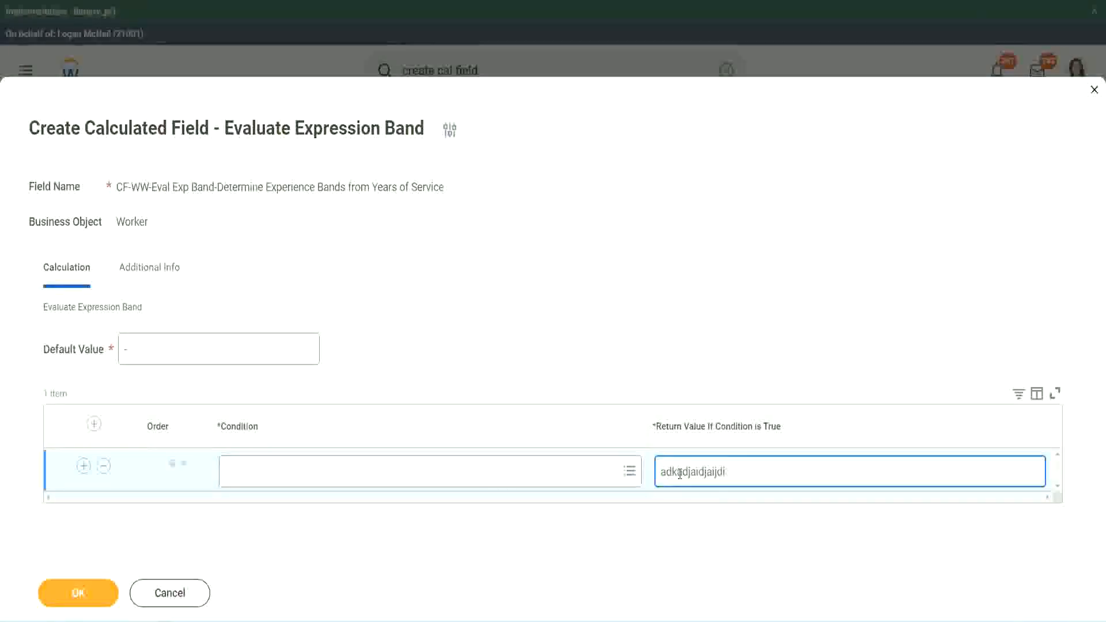
key(BackSpace)
key(BackSpace)
key(BackSpace)
key(BackSpace)
key(BackSpace)
key(BackSpace)
key(BackSpace)
key(BackSpace)
key(BackSpace)
key(BackSpace)
key(BackSpace)
key(BackSpace)
key(BackSpace)
key(BackSpace)
key(BackSpace)
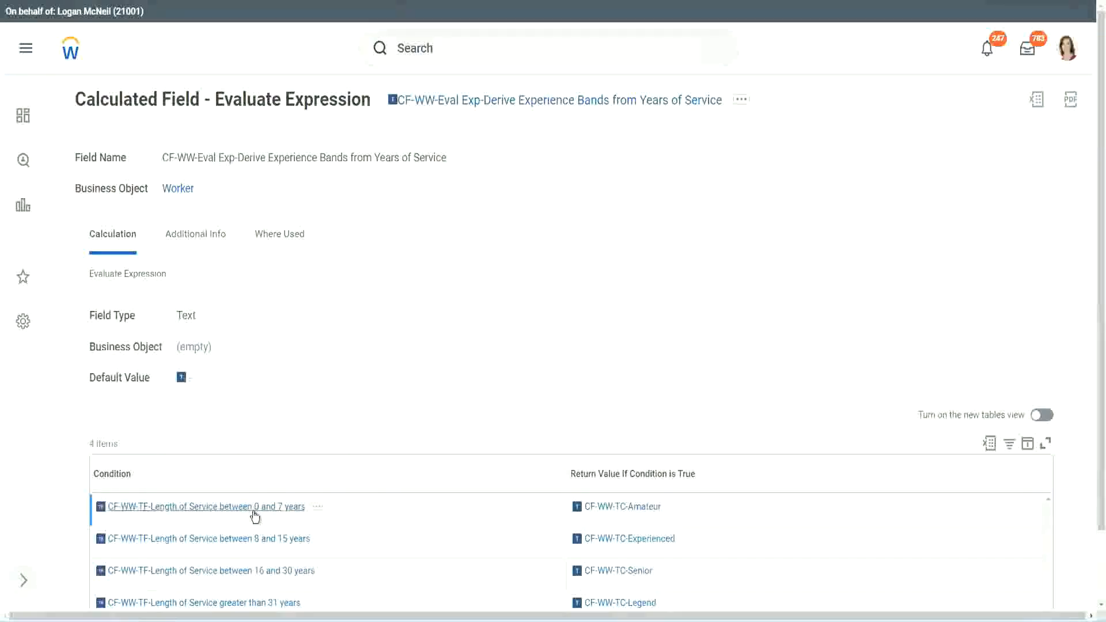
- Copy CF-WW-TF-Length of Service between 0 and 7 years from the existing field into the first row's condition and enter return value Amateur
right_click(255, 514)
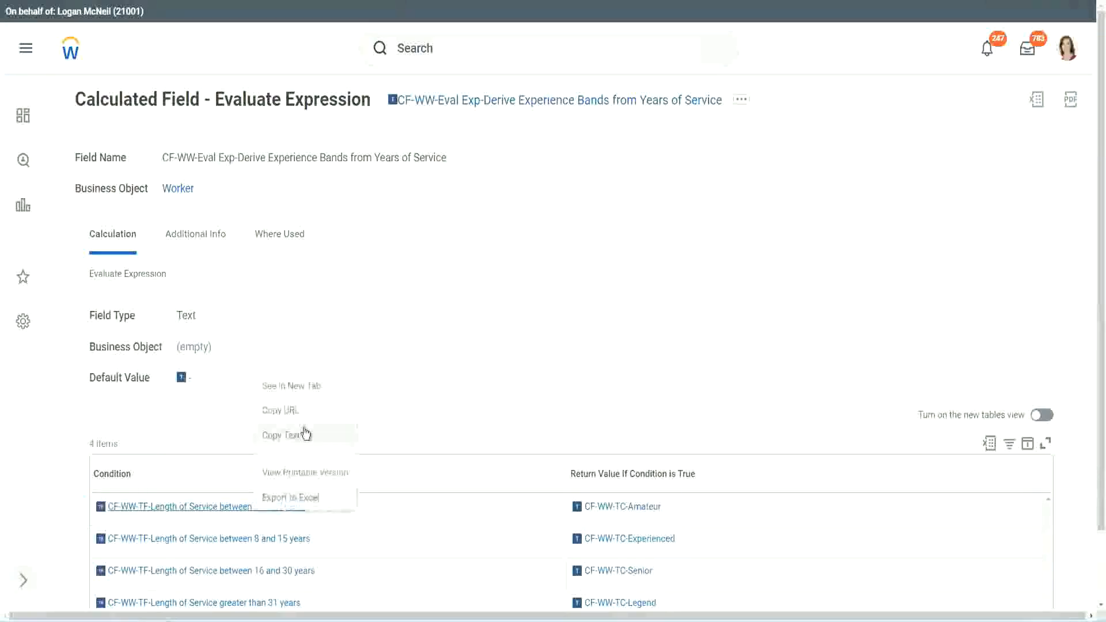
click(299, 435)
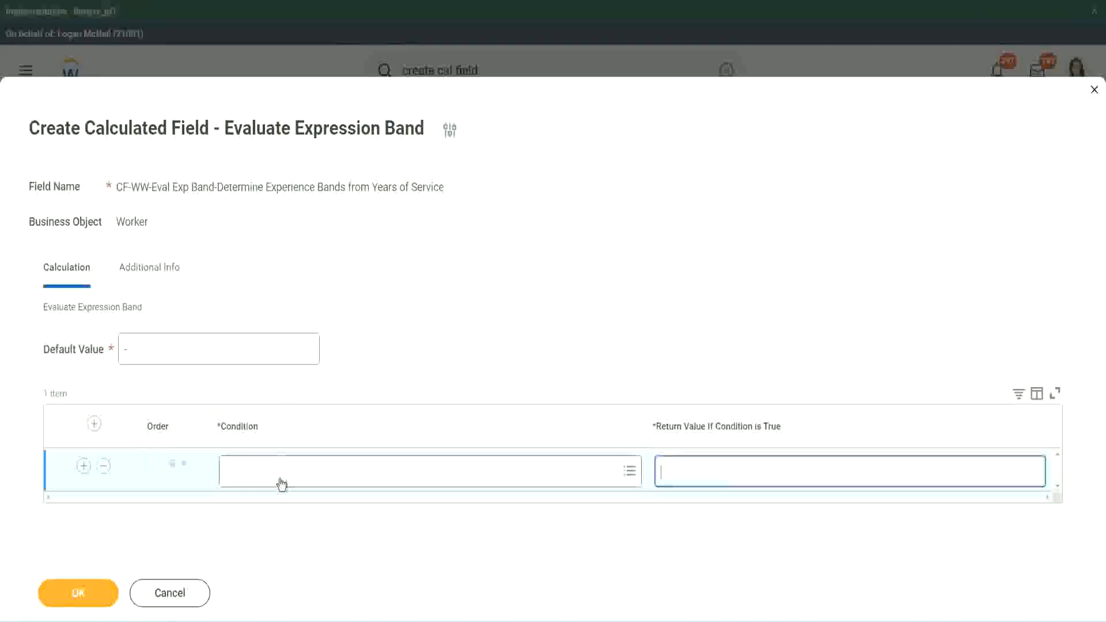
click(282, 478)
text(CF-WW-TF-Length of Service between 0 and 7 years)
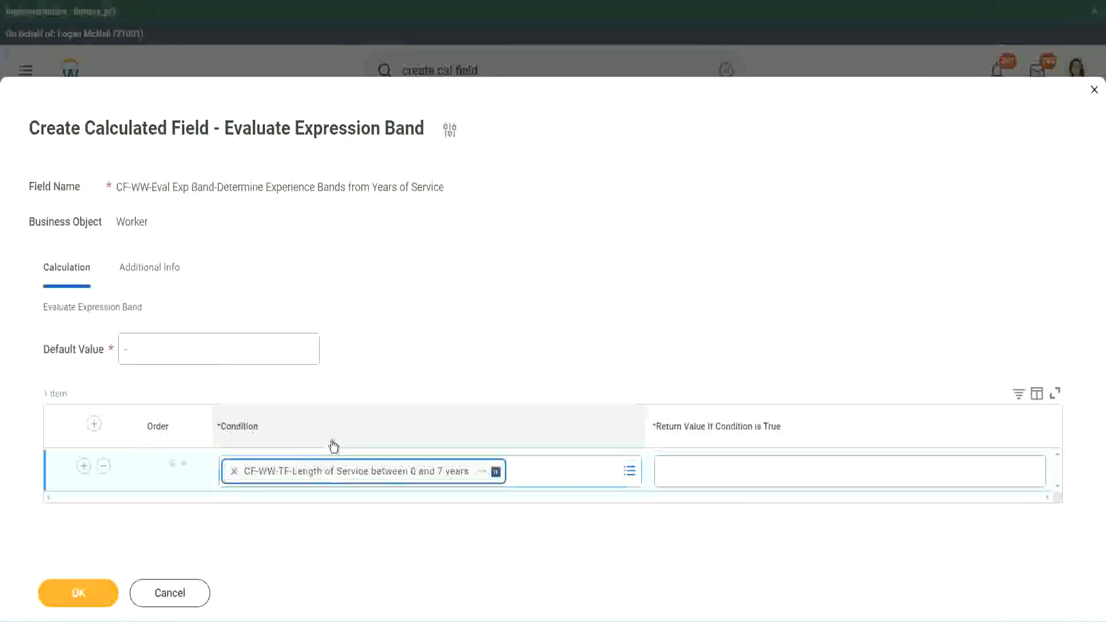
click(700, 461)
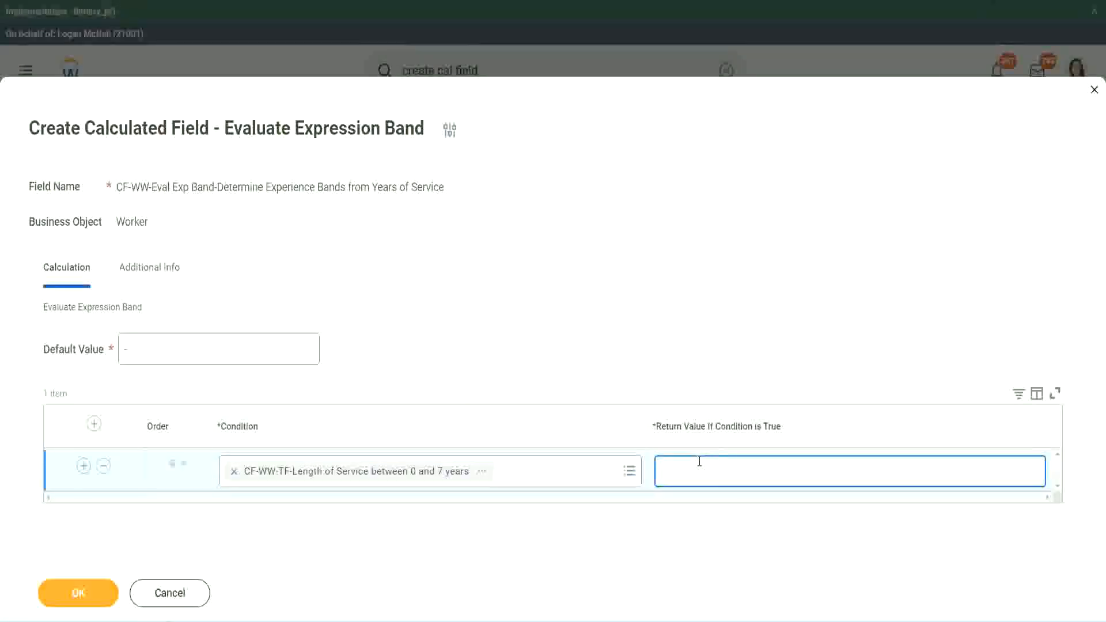
text(Amateur)
- Add three more condition rows below the Amateur row
click(83, 466)
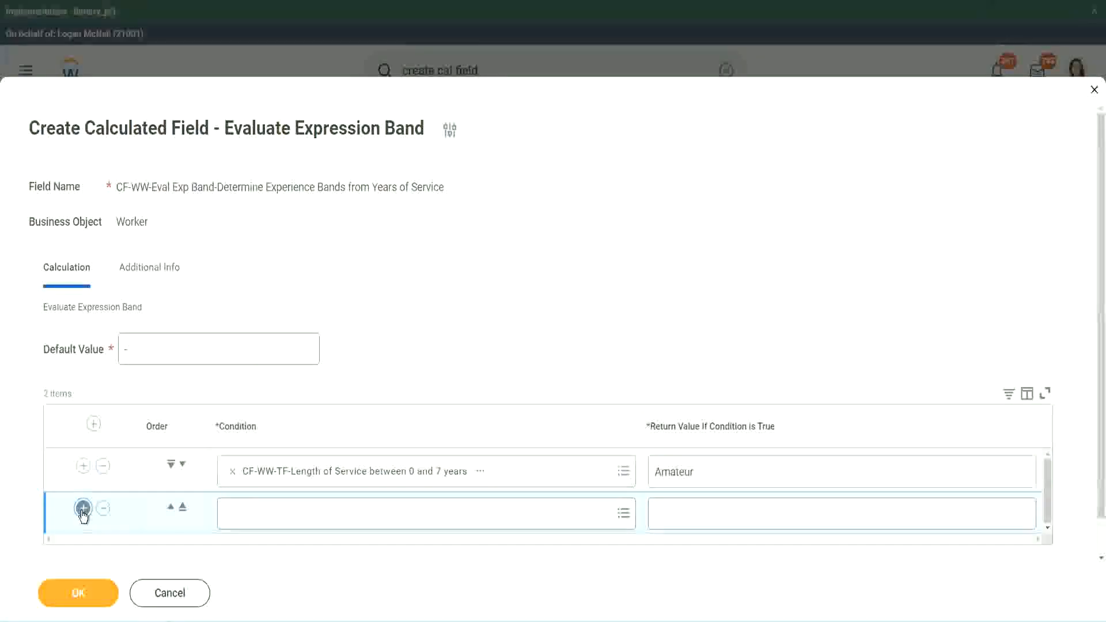
click(83, 509)
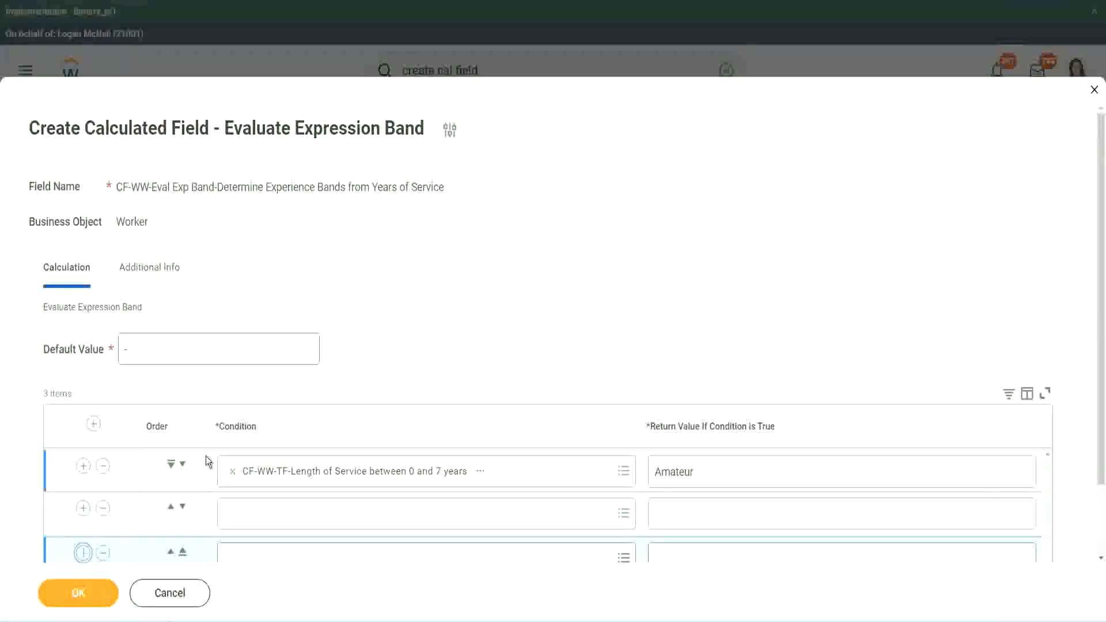
scroll(206, 456, down, 2)
click(83, 468)
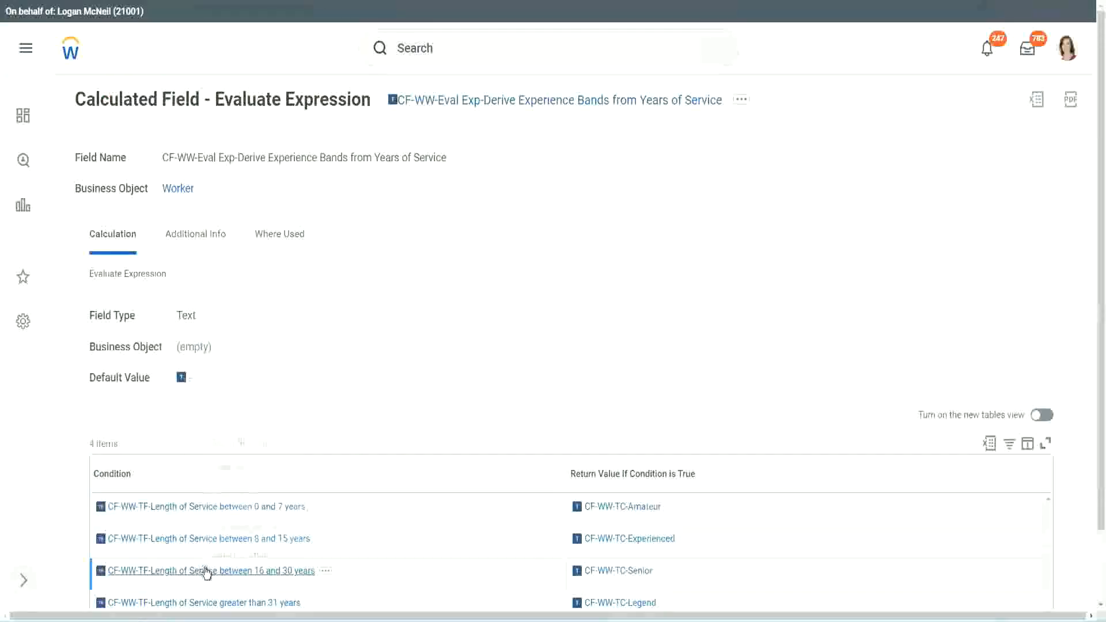
- Copy CF-WW-TF-Length of Service between 16 and 30 years into the second row's condition and move that row down to third place
right_click(206, 570)
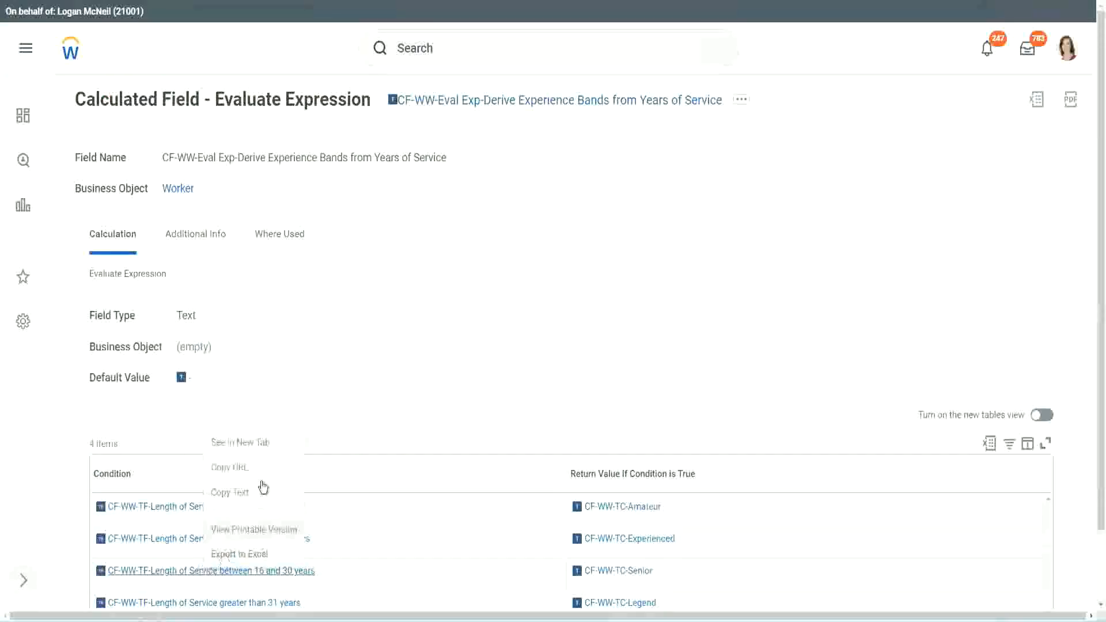
click(251, 444)
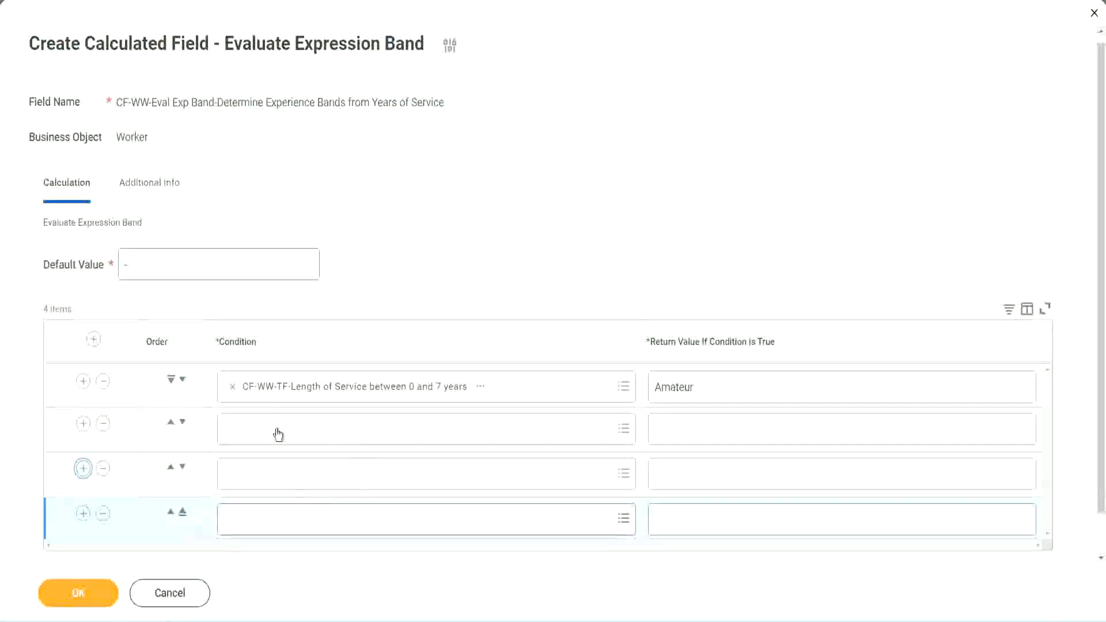
click(282, 429)
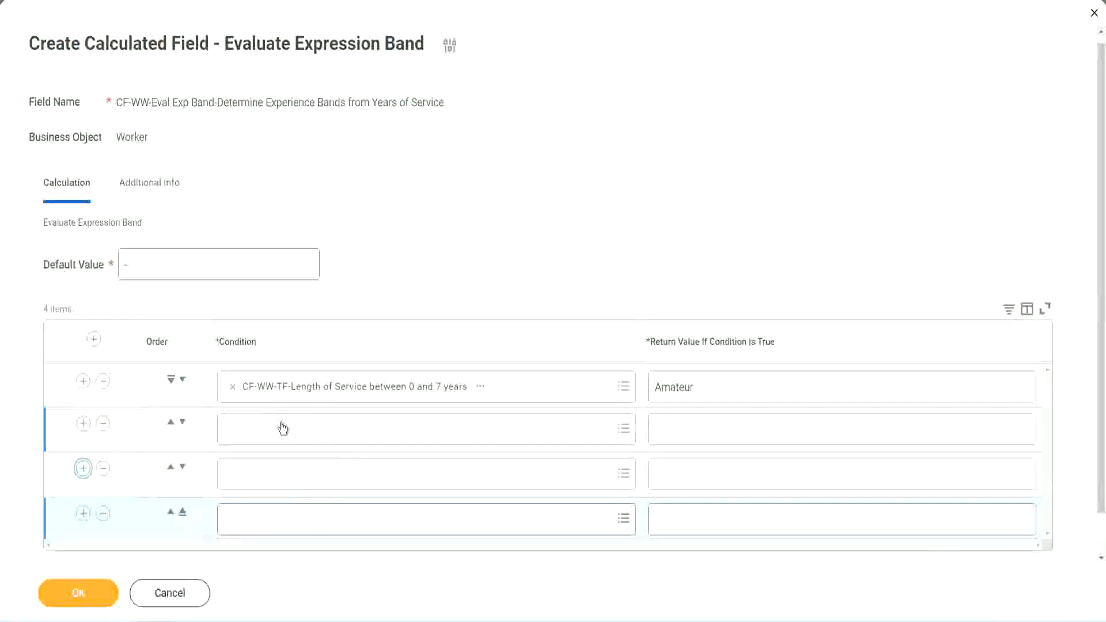
text(CF-WW-TF-Length of Service between 16 and 30 years)
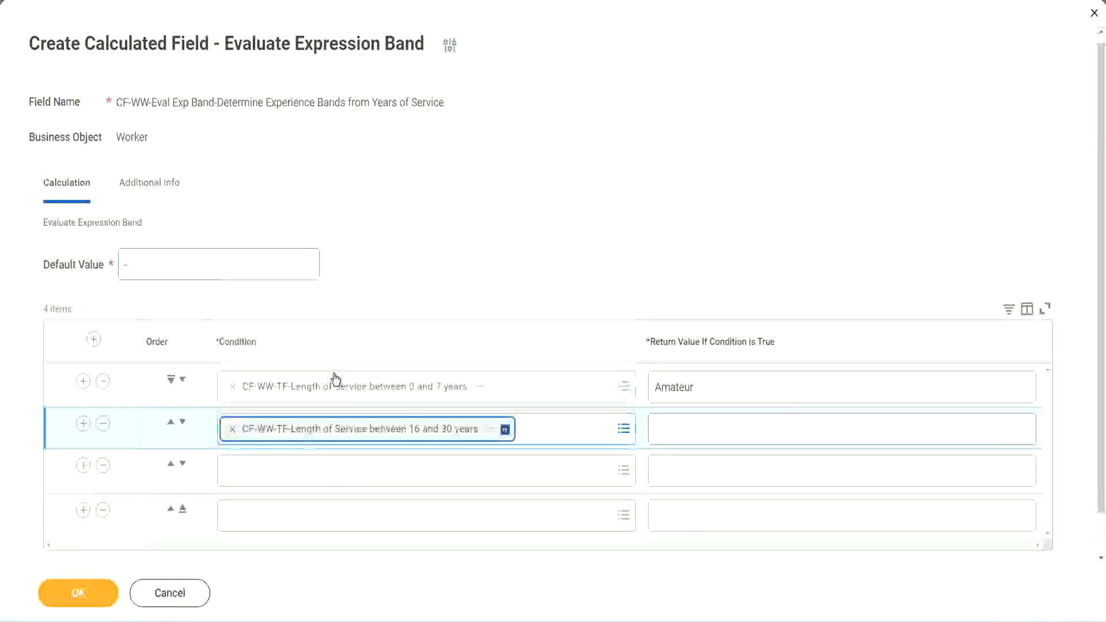
click(183, 422)
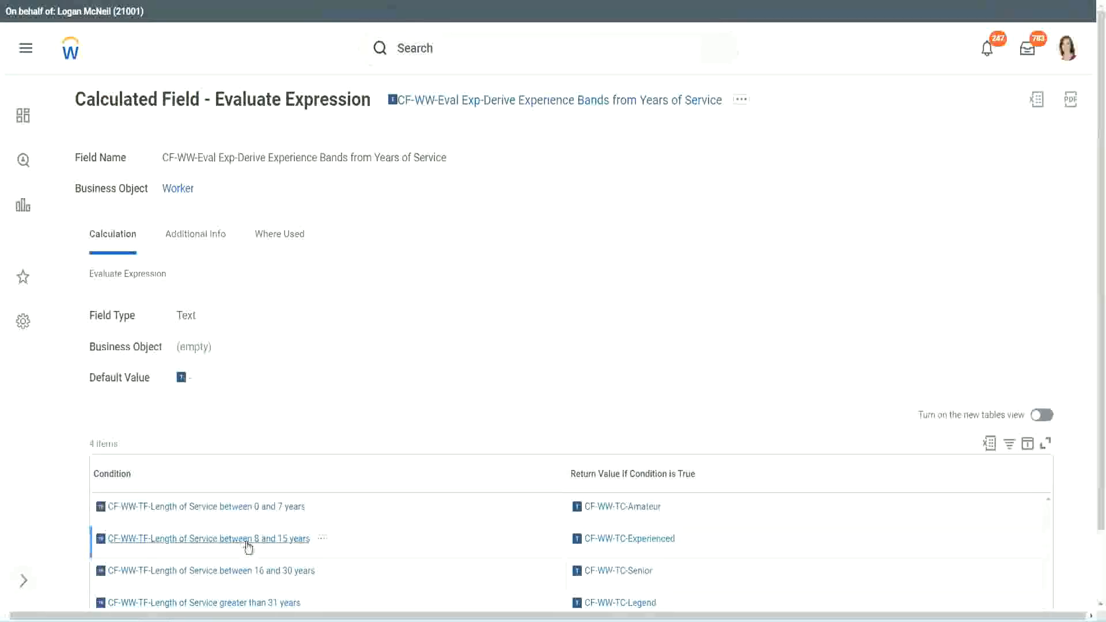
- Copy CF-WW-TF-Length of Service between 8 and 15 years from the existing field into the empty second row's condition
right_click(248, 547)
click(284, 465)
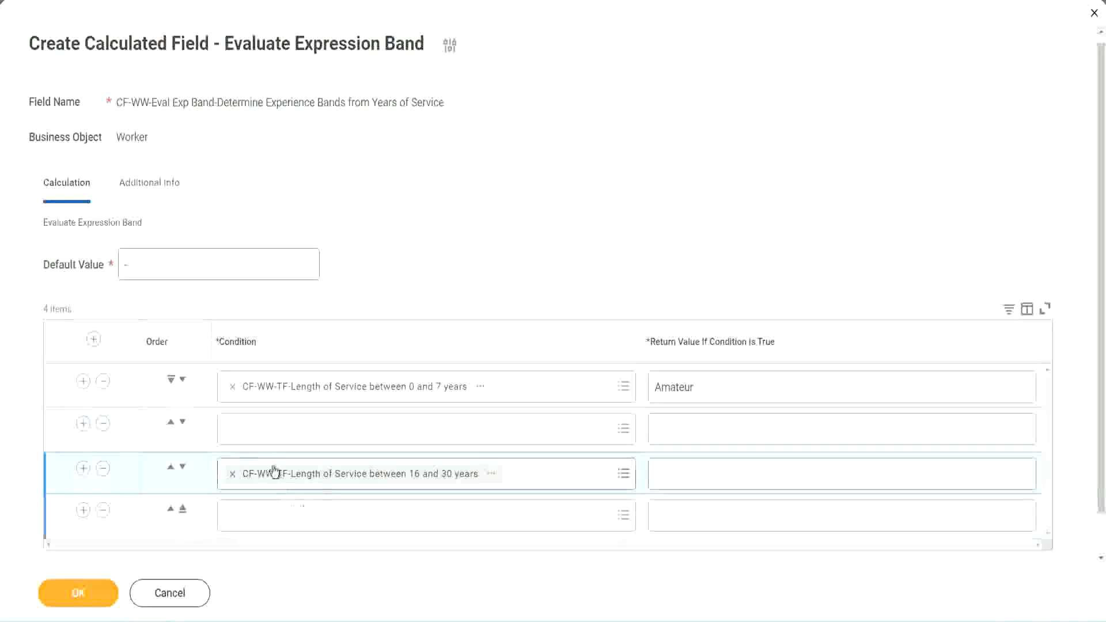
click(277, 441)
text(CF-WW-TF-Length of Service between 8 and 15 years)
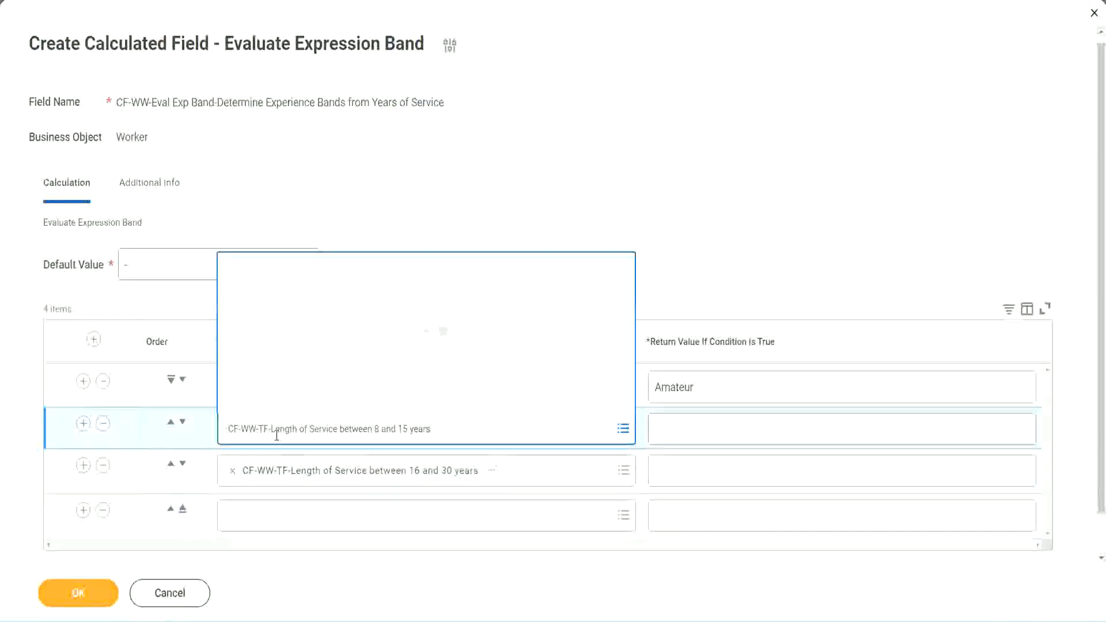
key(Return)
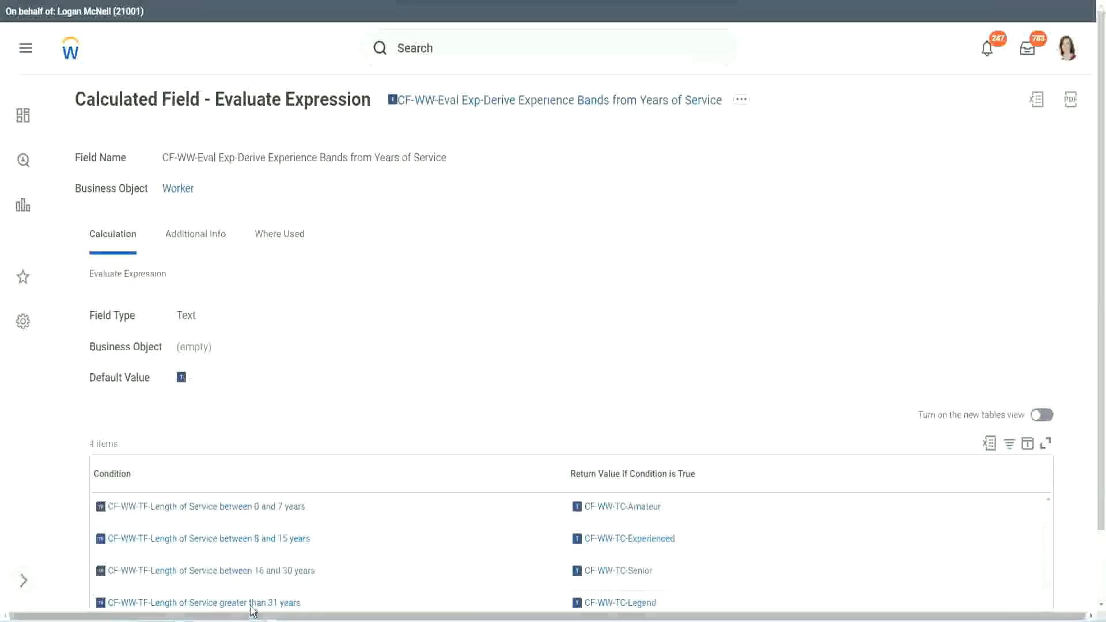
- Copy CF-WW-TF-Length of Service greater than 31 years into the fourth row's condition and open that row's return value for entry
right_click(314, 573)
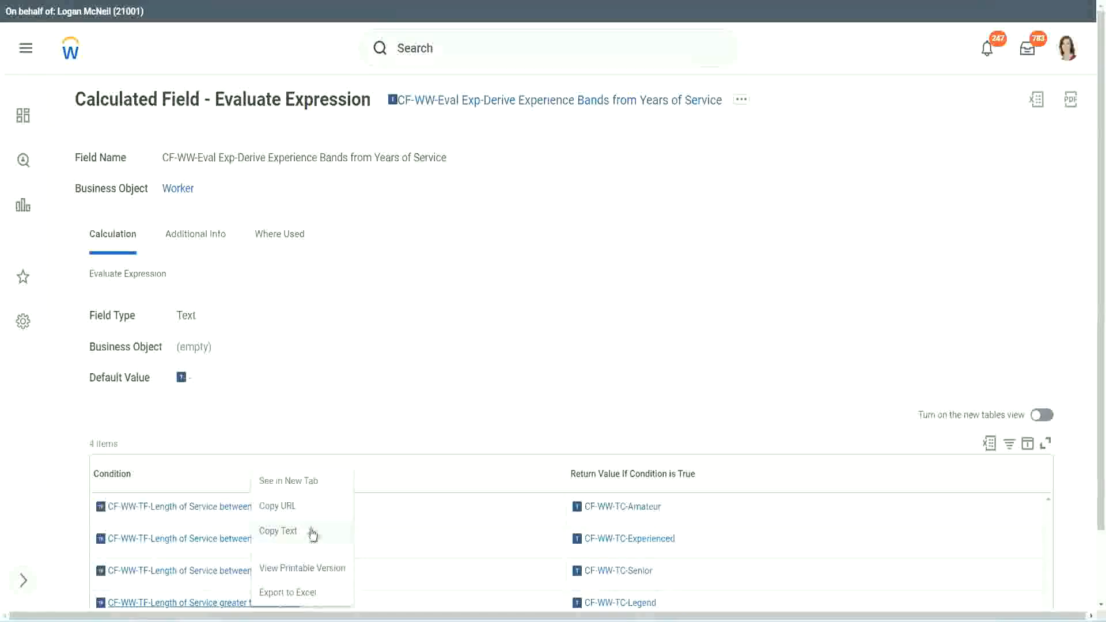
click(314, 531)
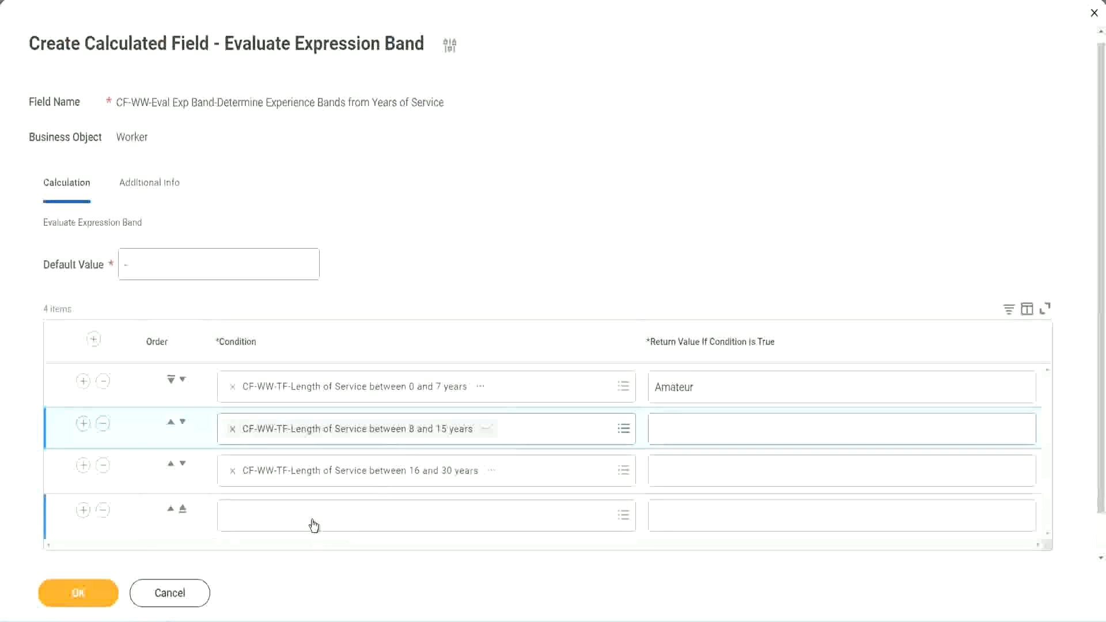
click(314, 526)
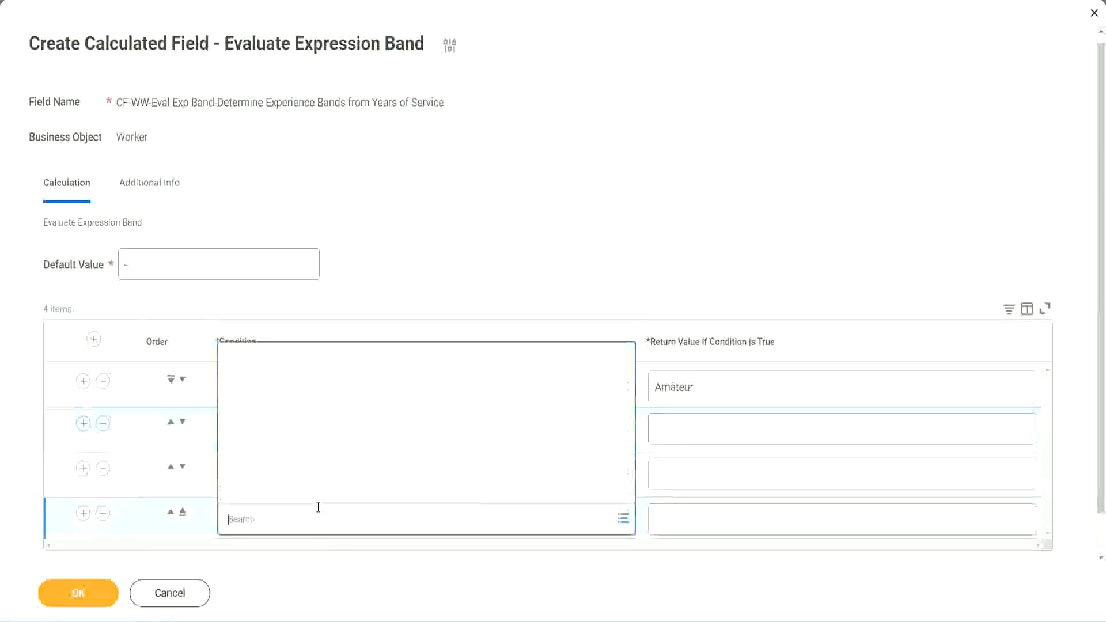
key(ctrl+v)
key(Return)
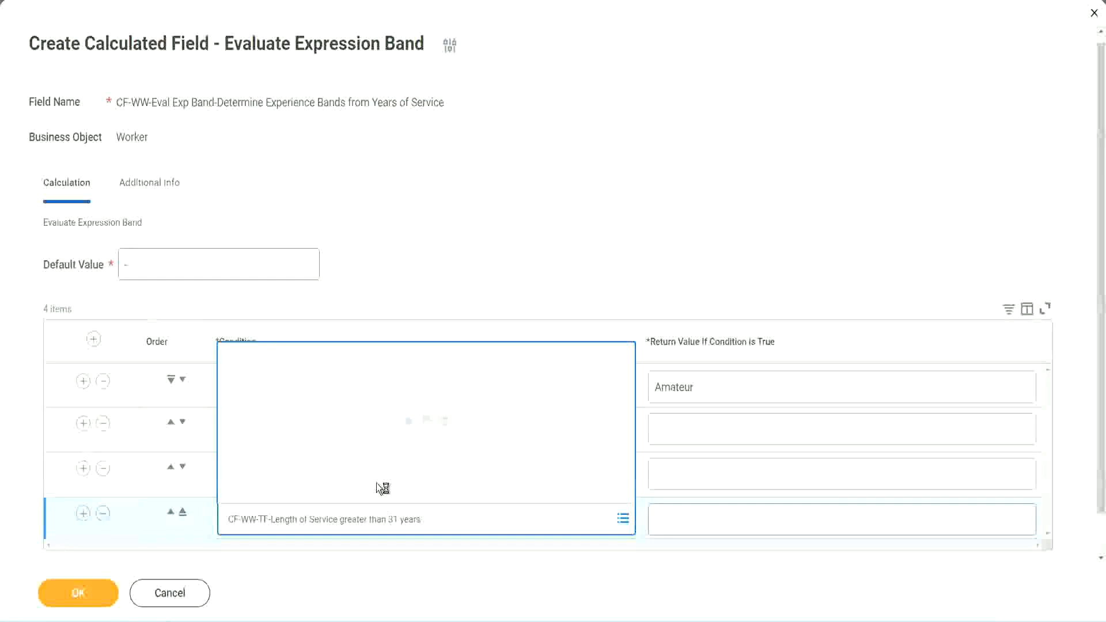
click(727, 519)
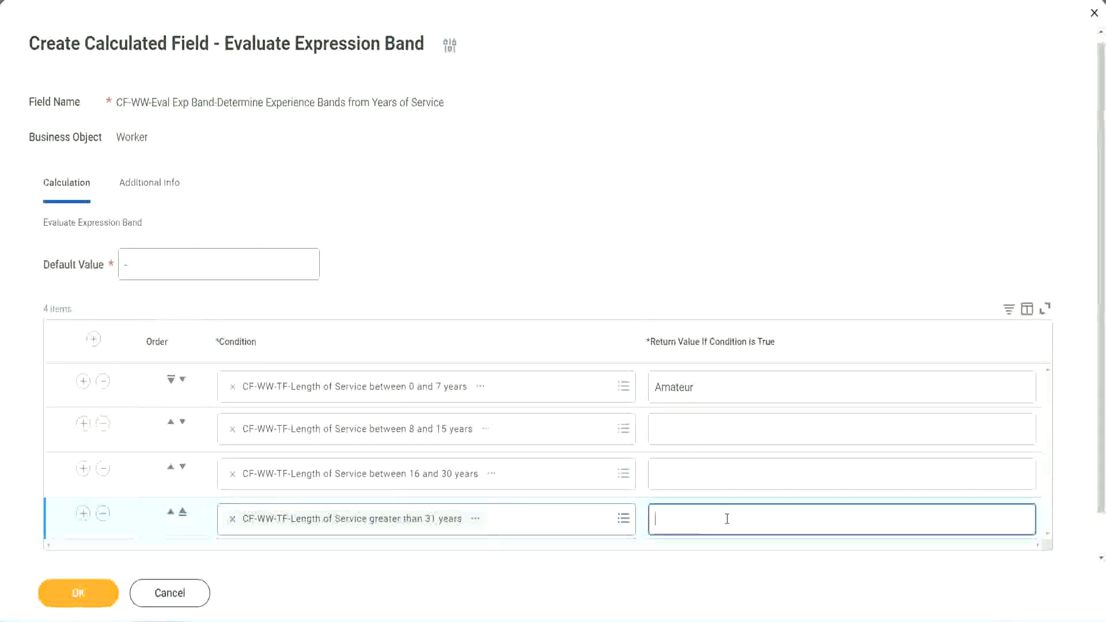
- Set the return values to Legend for over 31 years, Senior for 16 to 30 and Experienced for 8 to 15, and save the calculated field
text(Le)
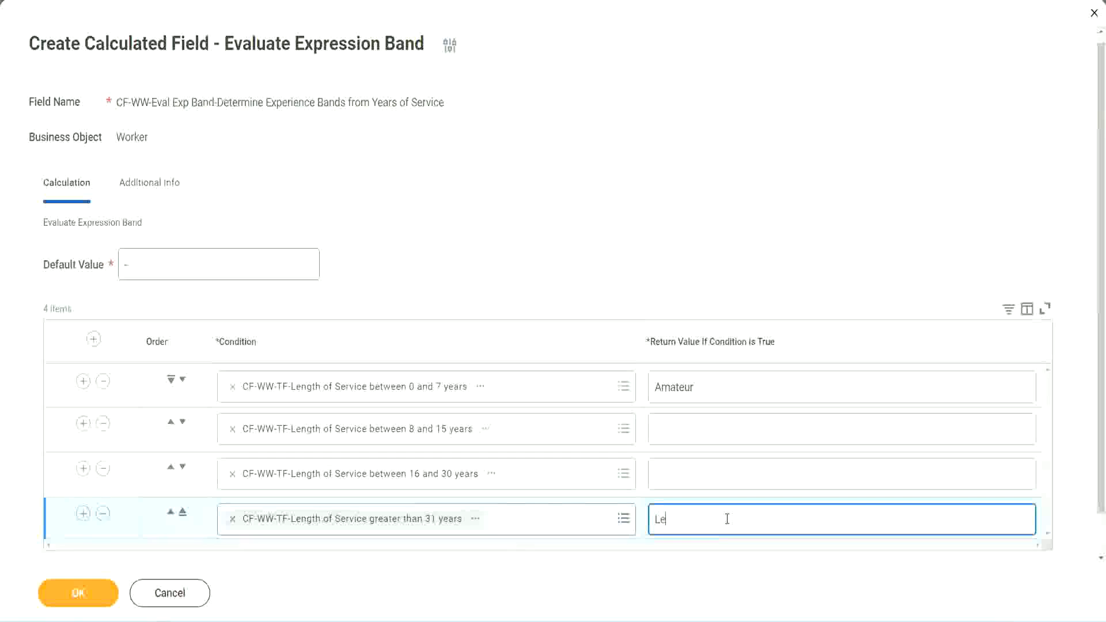
text(gend)
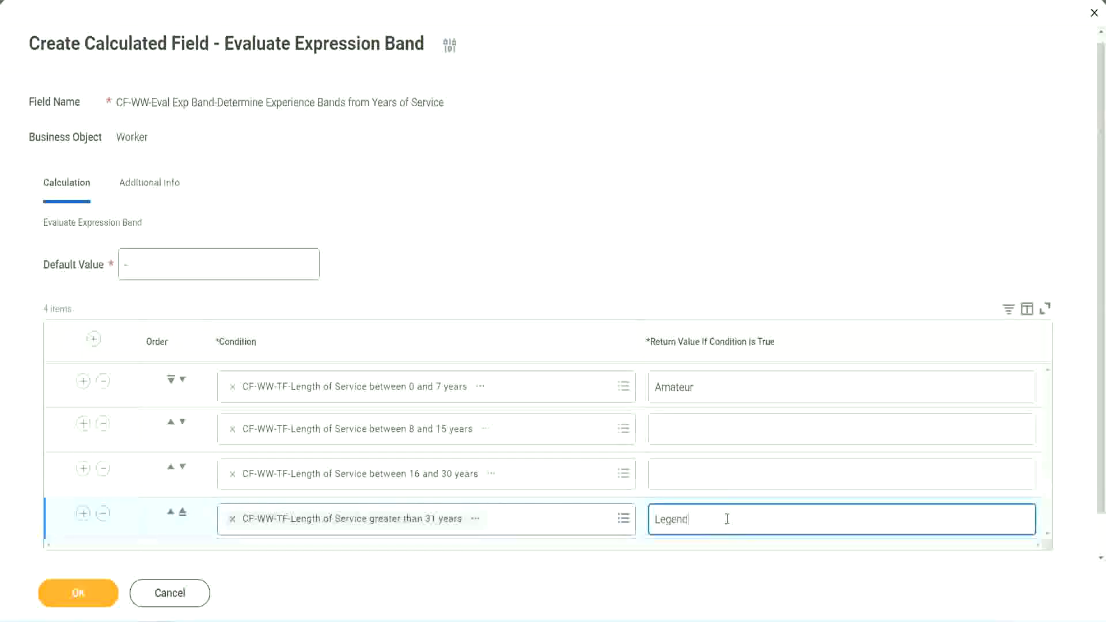
click(680, 473)
text(Senior)
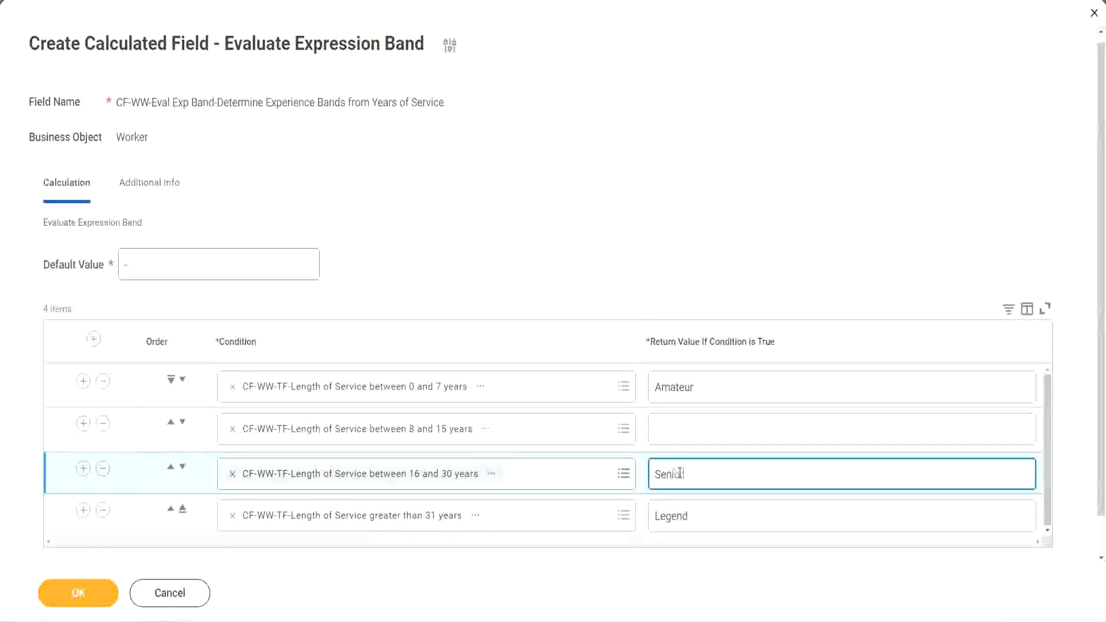
click(697, 430)
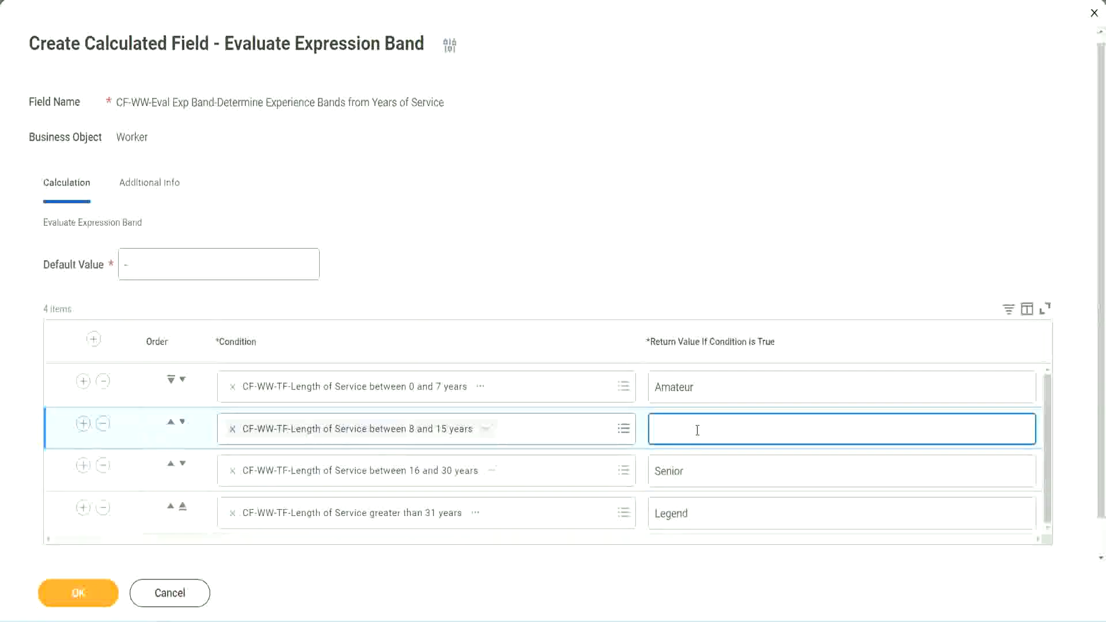
text(Experienced)
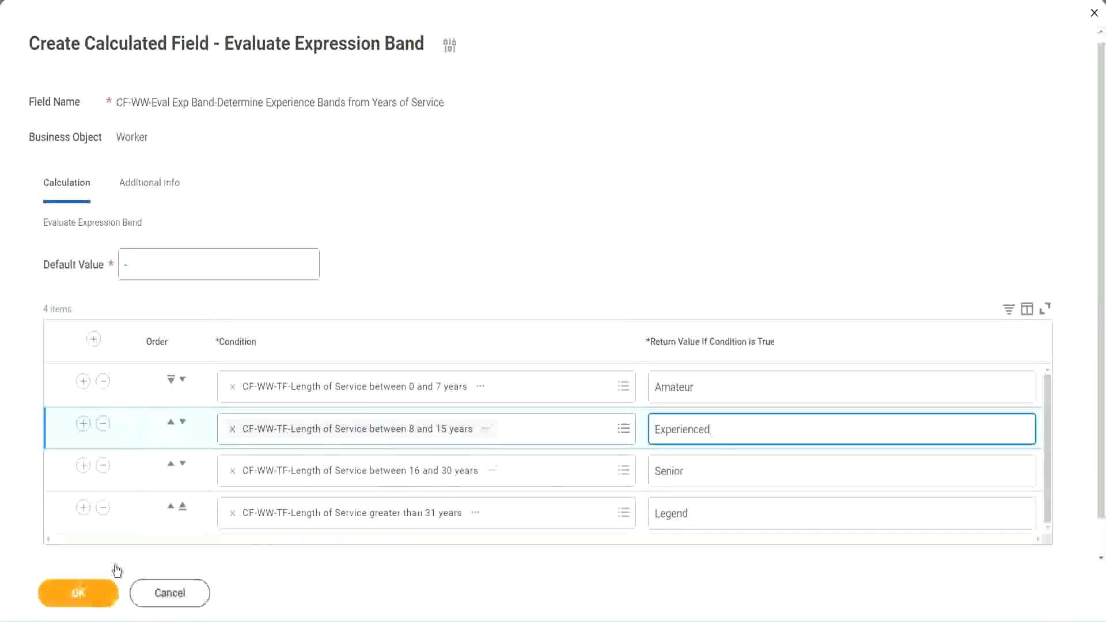
click(107, 588)
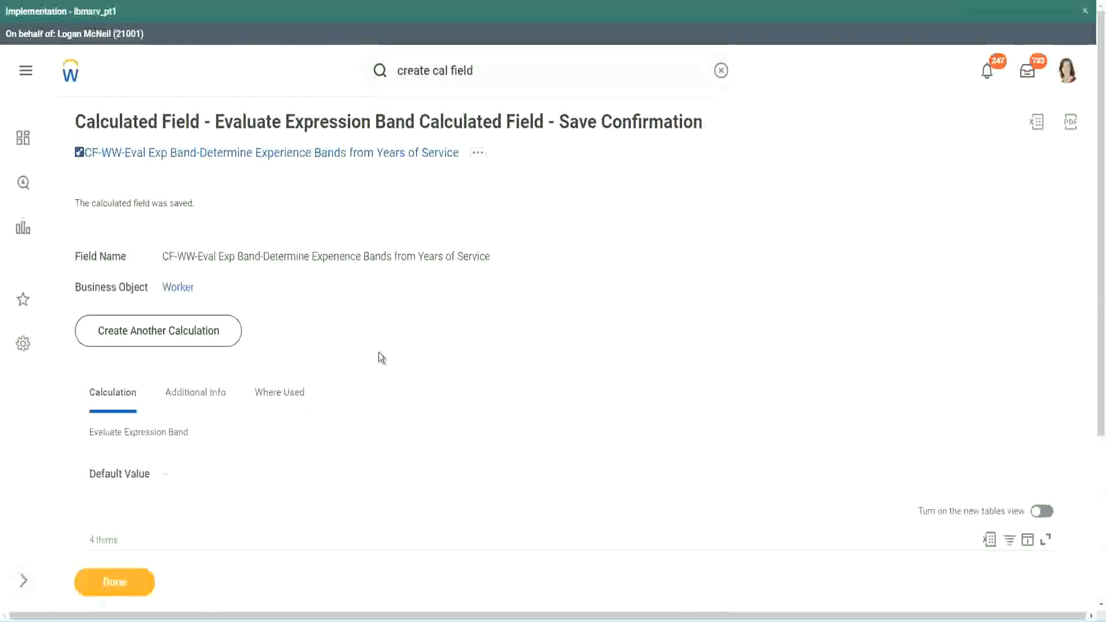
- Check the return value of each condition in the saved calculated field and copy the field's name
scroll(379, 351, down, 3)
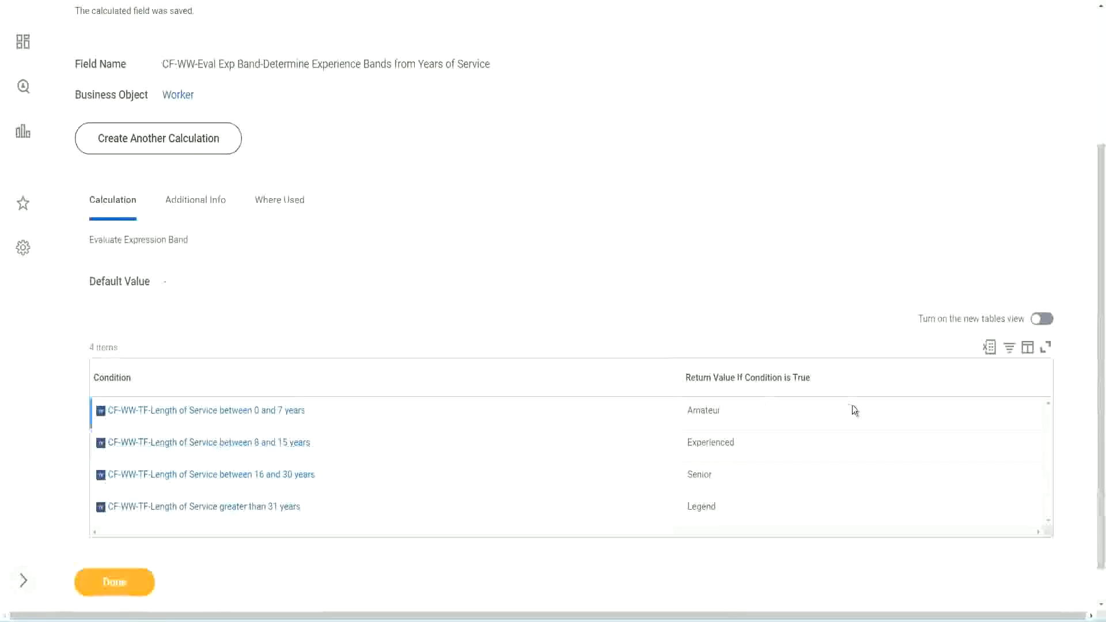
double_click(706, 409)
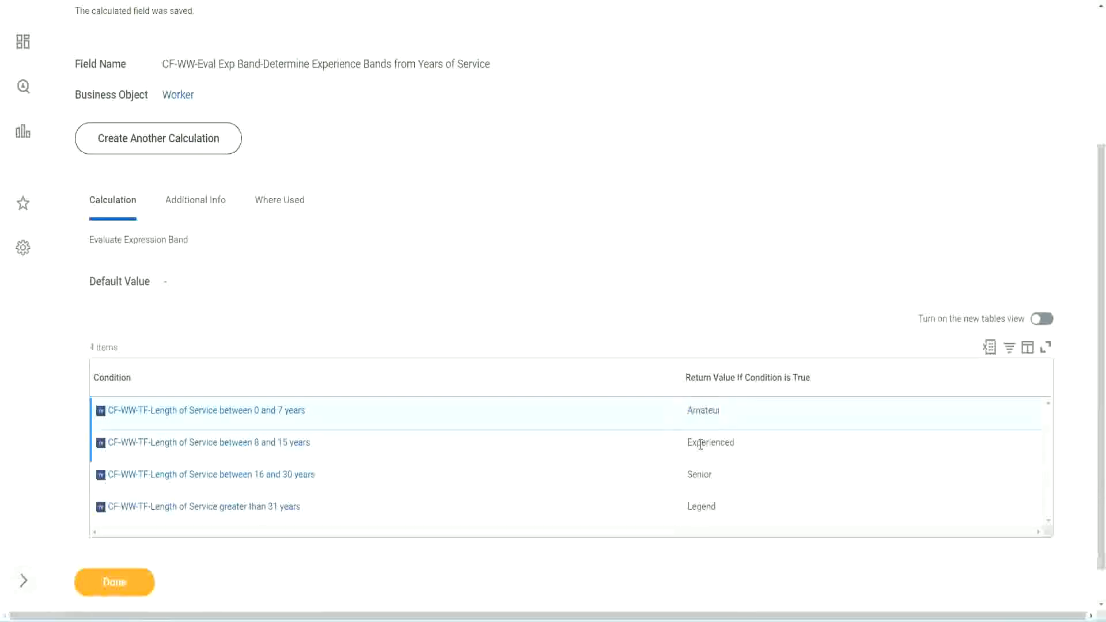
double_click(701, 442)
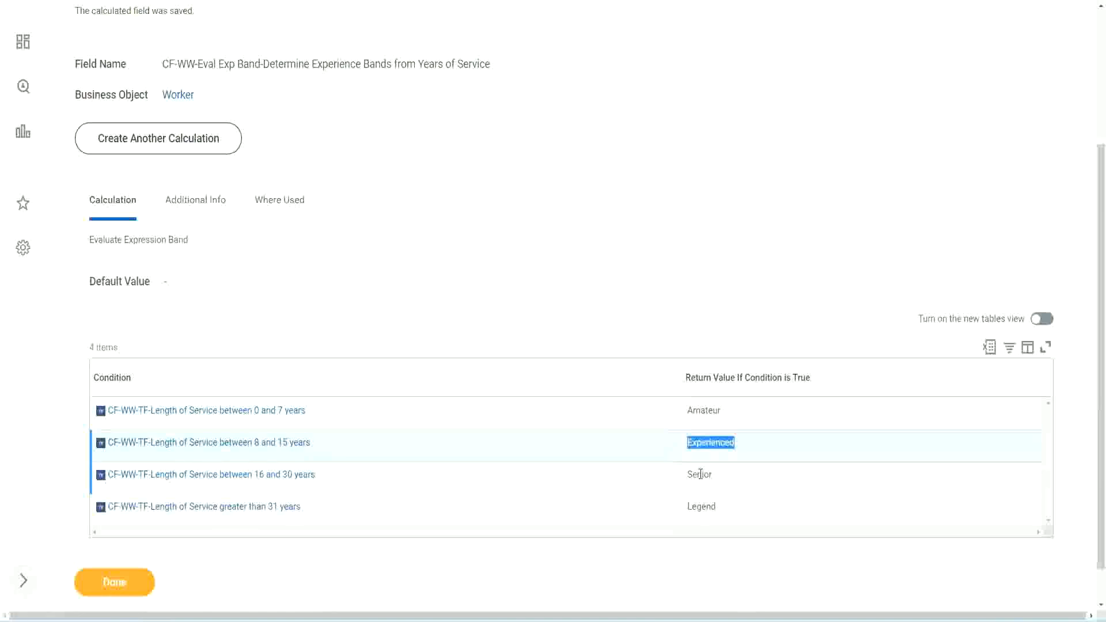
double_click(700, 474)
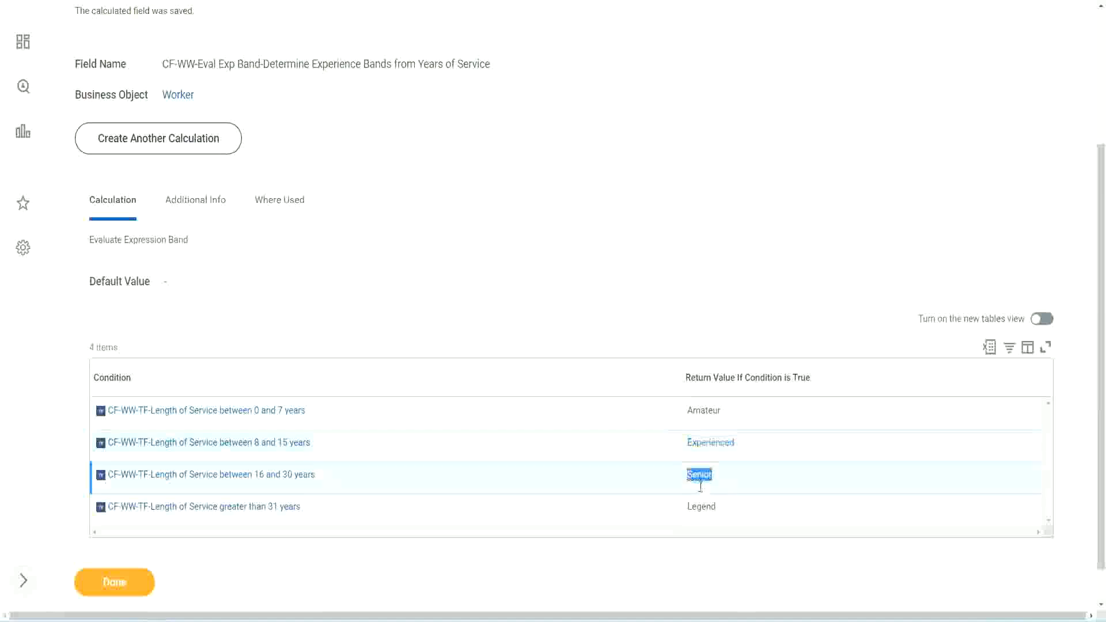
click(704, 505)
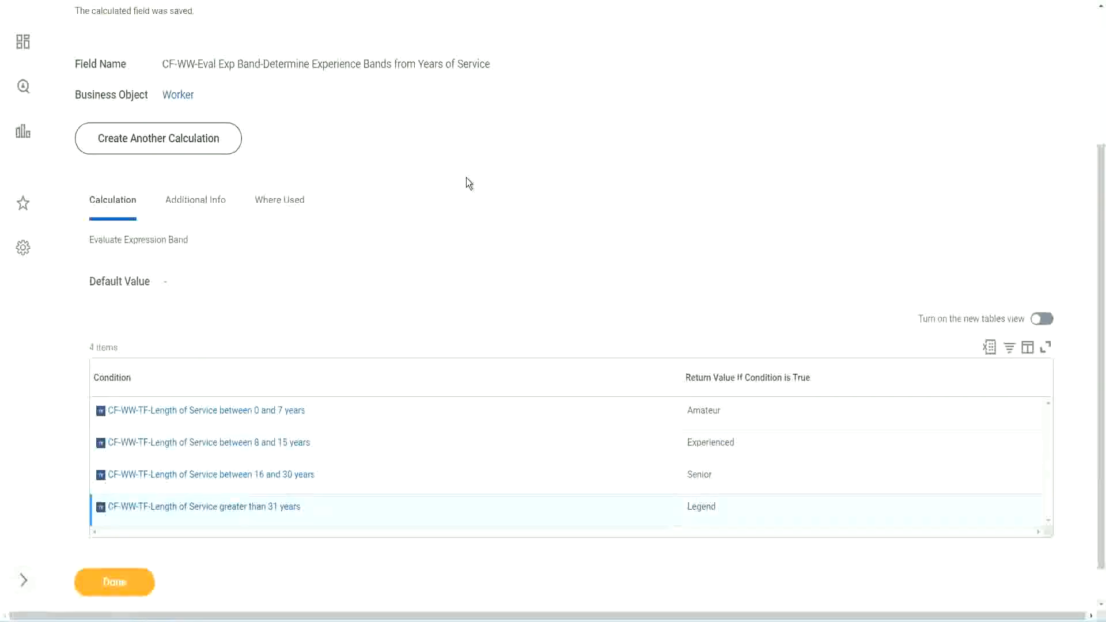
scroll(465, 183, up, 3)
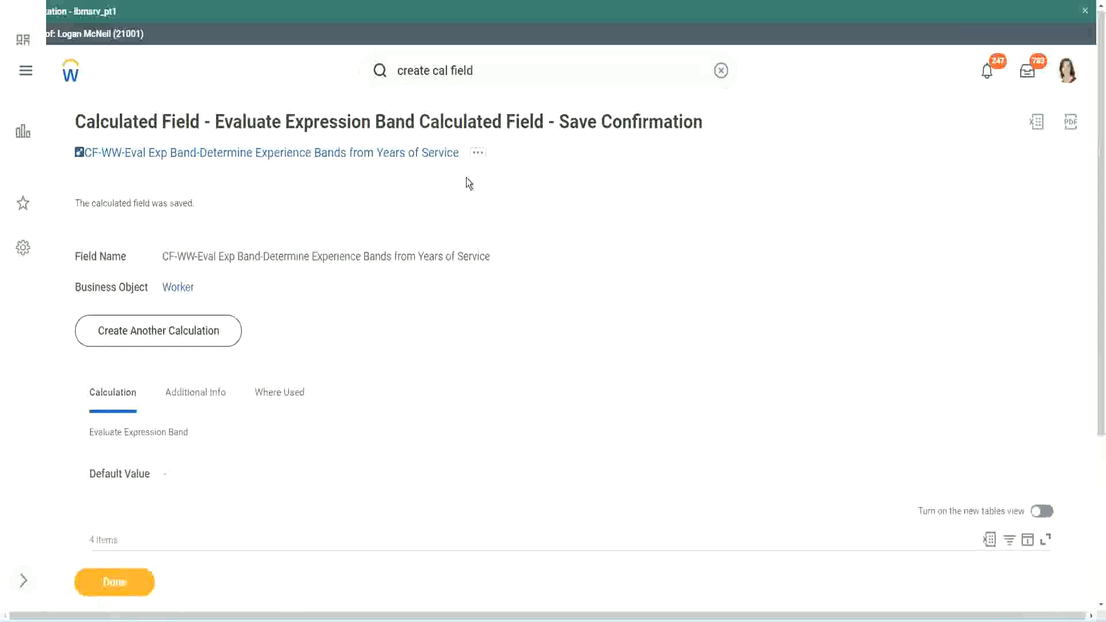
right_click(363, 158)
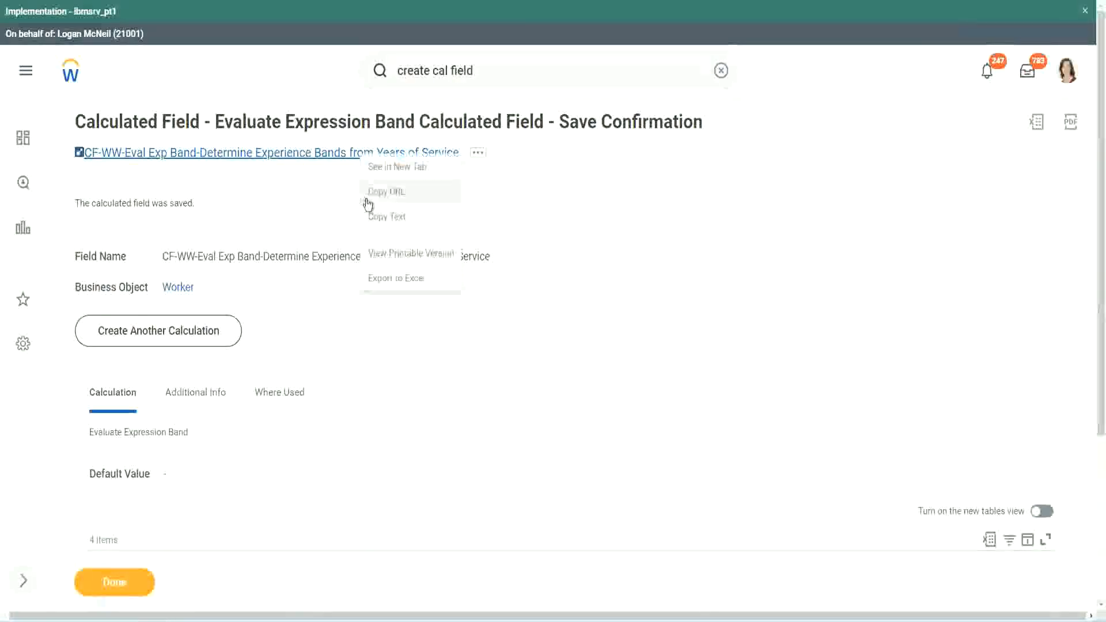
click(385, 216)
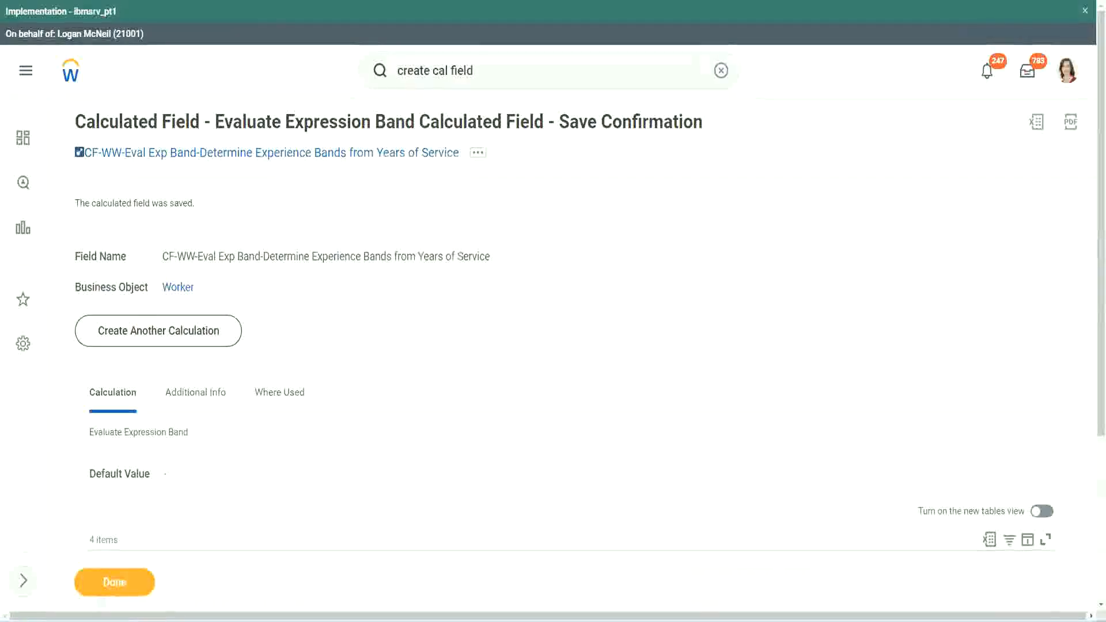
- Review the saved field's conditions and compare them with the experience band notes in Notepad++, returning to Workday
scroll(367, 447, down, 2)
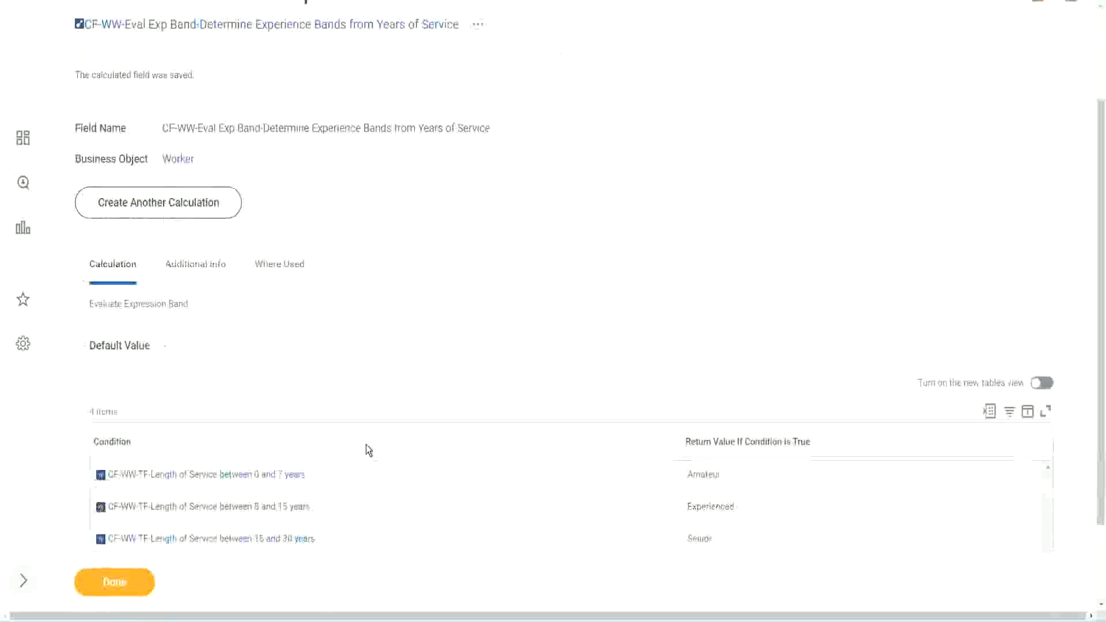
scroll(369, 450, down, 1)
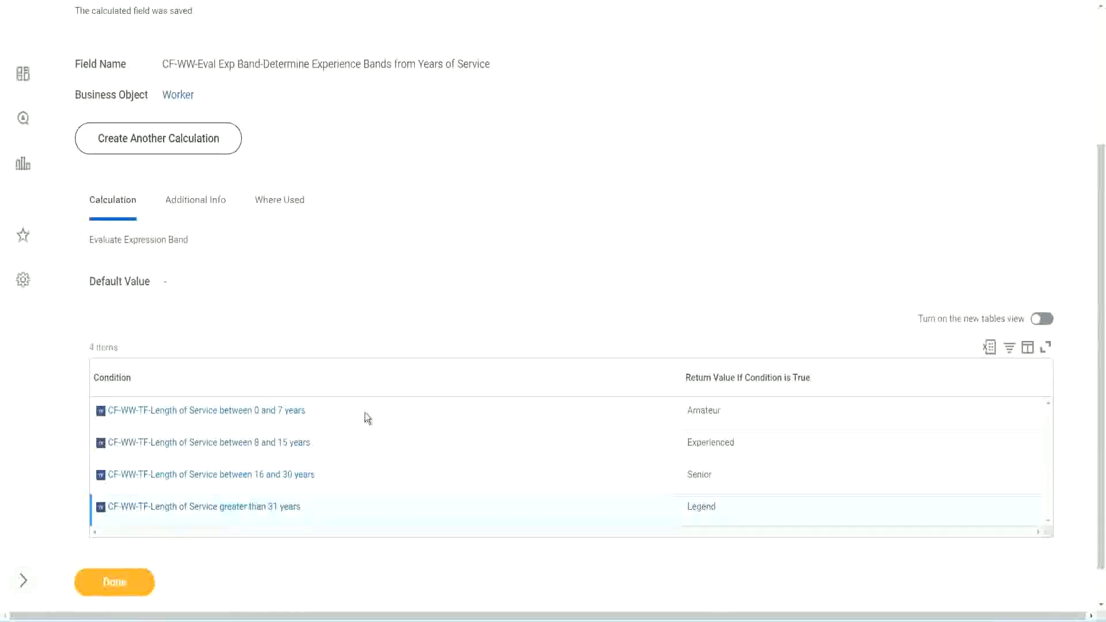
scroll(374, 409, down, 1)
scroll(386, 259, up, 2)
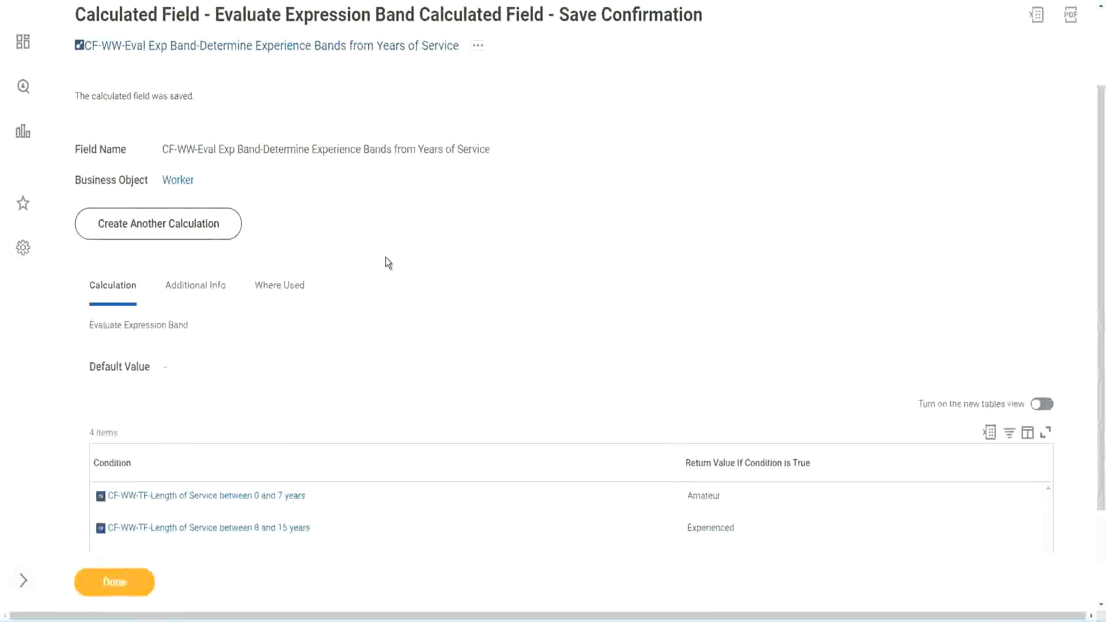
scroll(385, 257, down, 2)
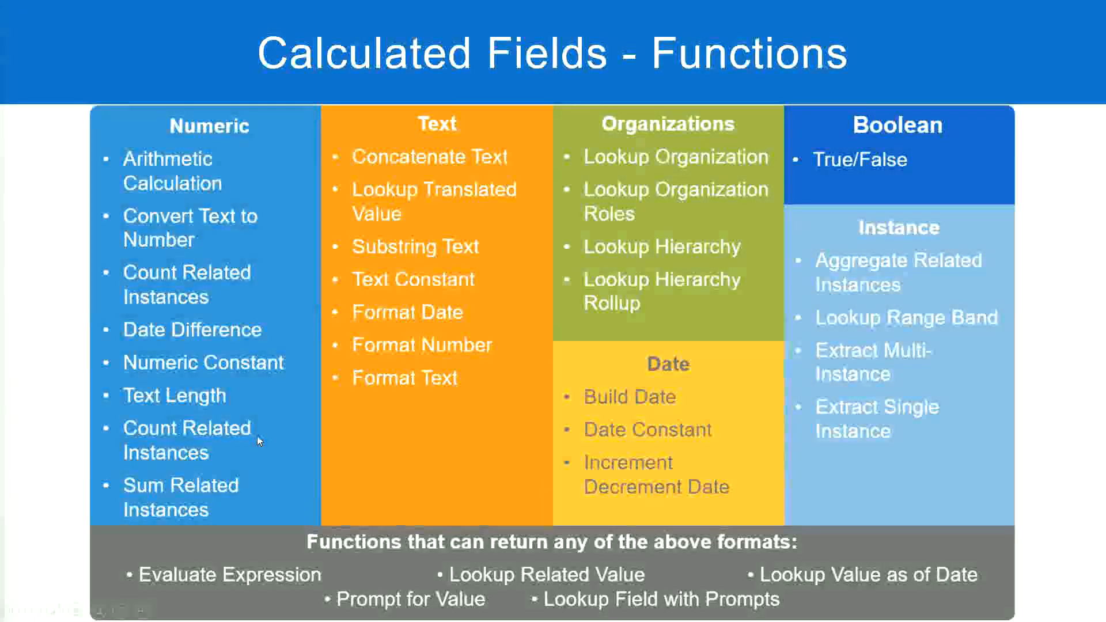
key(alt+Tab)
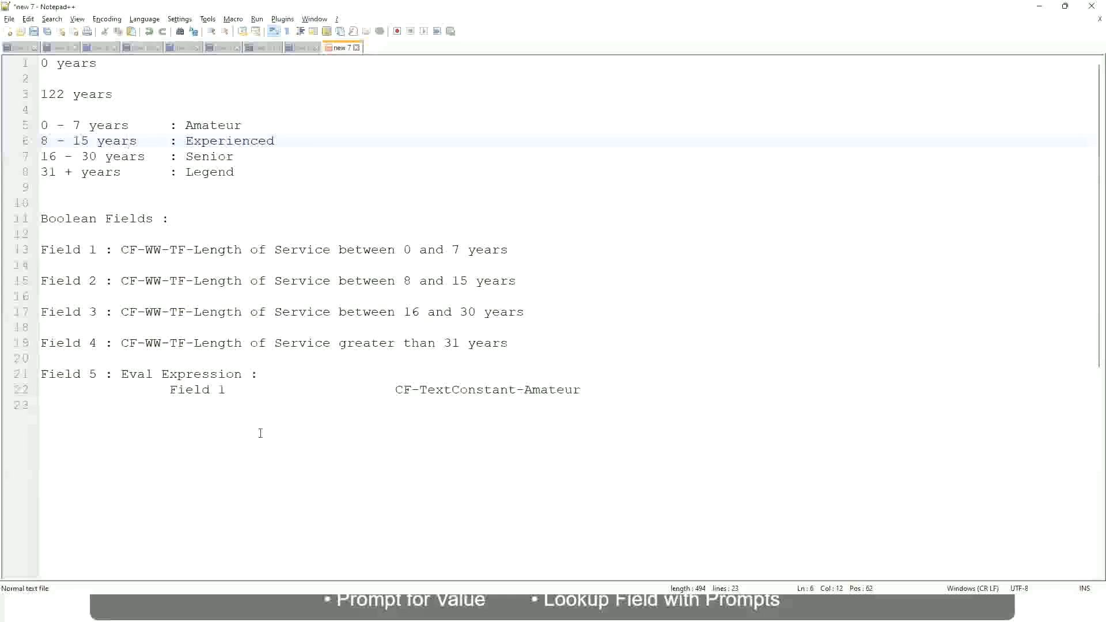
key(alt+Tab)
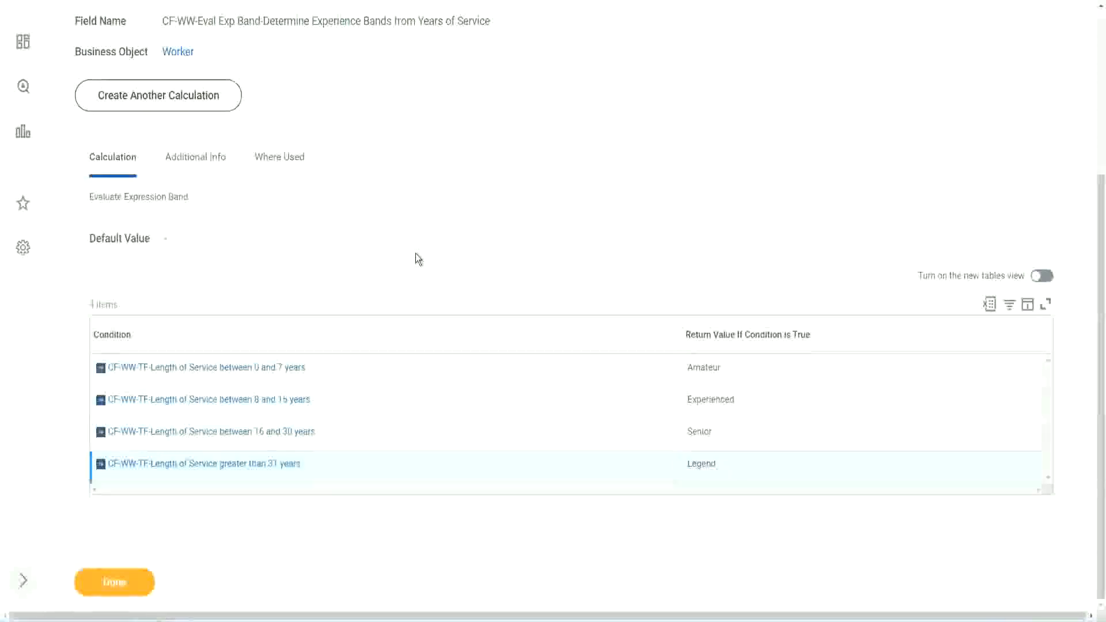
scroll(416, 253, up, 1)
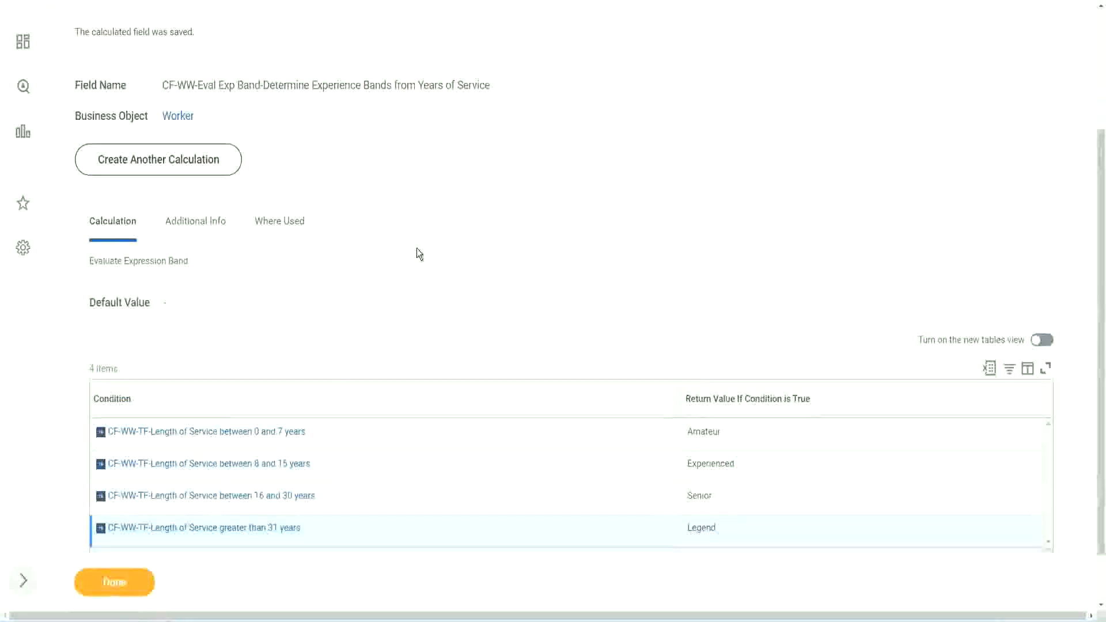
scroll(417, 248, up, 3)
scroll(416, 247, down, 4)
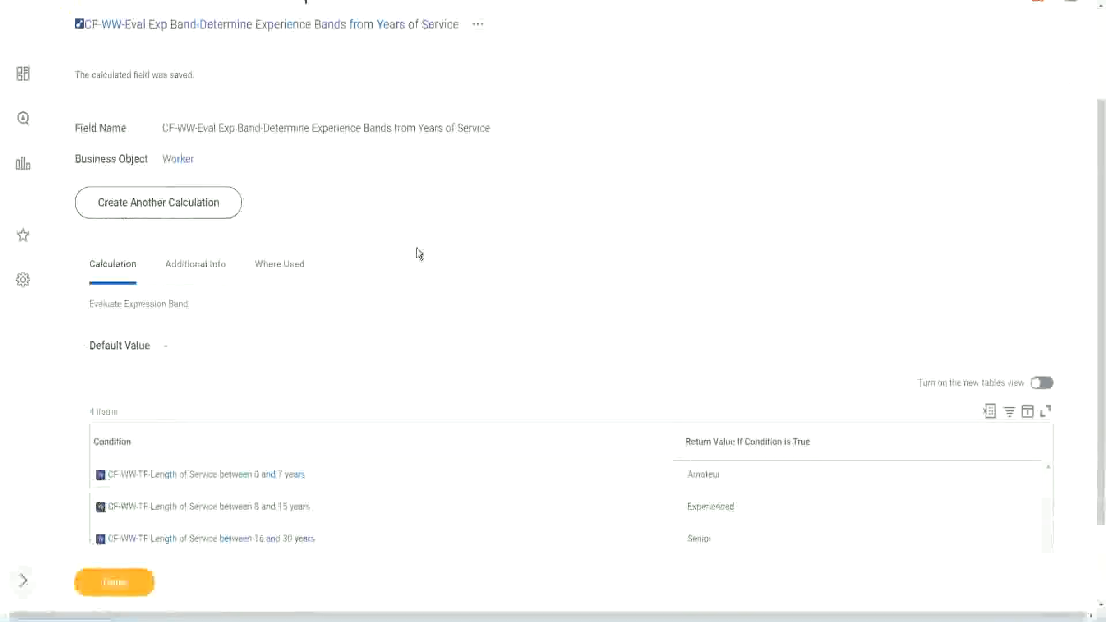
- Close the save confirmation and open the WW Employee Details custom report for editing
click(124, 581)
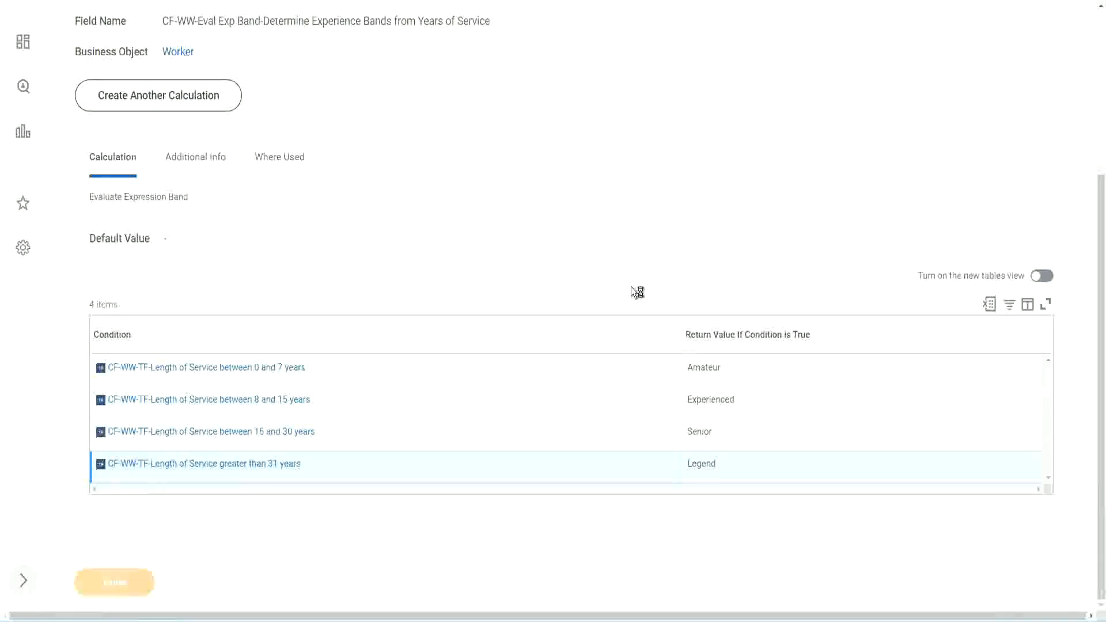
scroll(495, 257, down, 3)
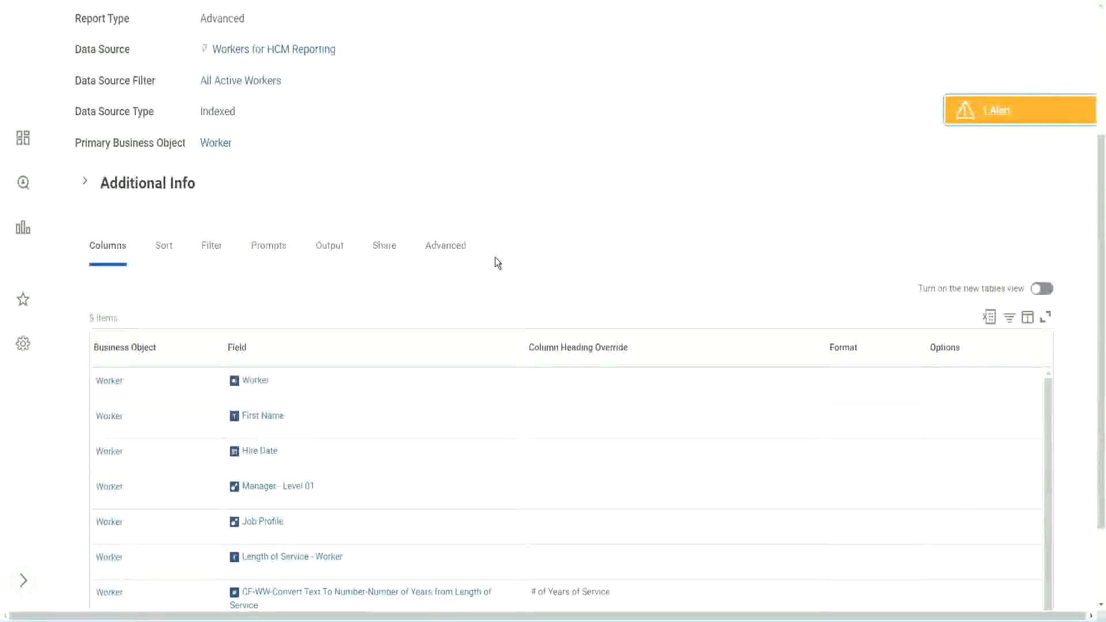
scroll(496, 263, up, 3)
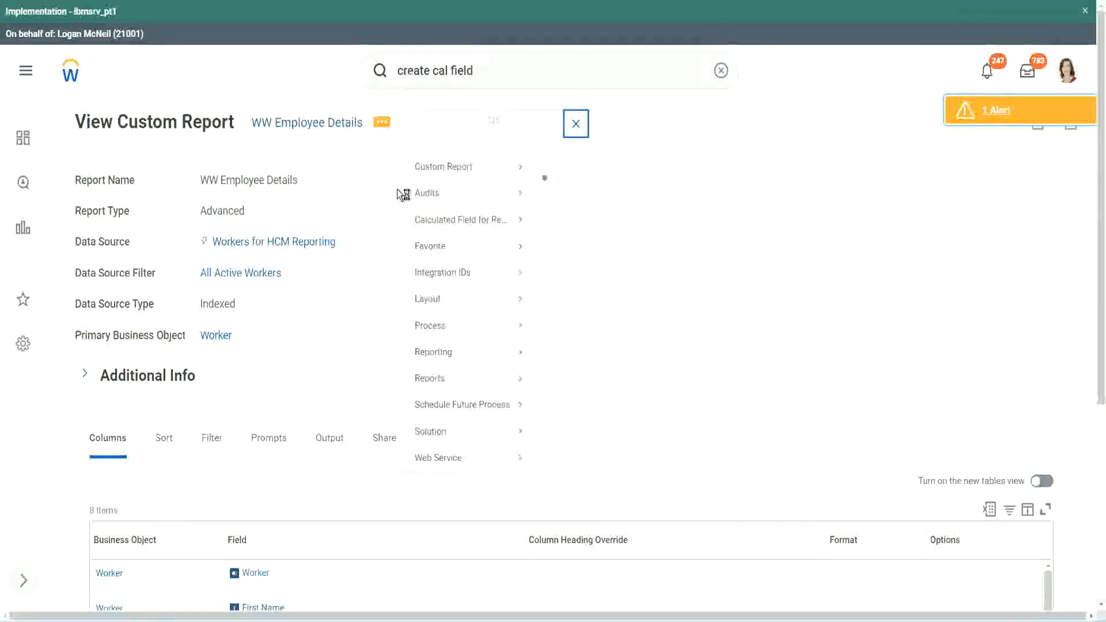
mouse_move(455, 187)
click(562, 188)
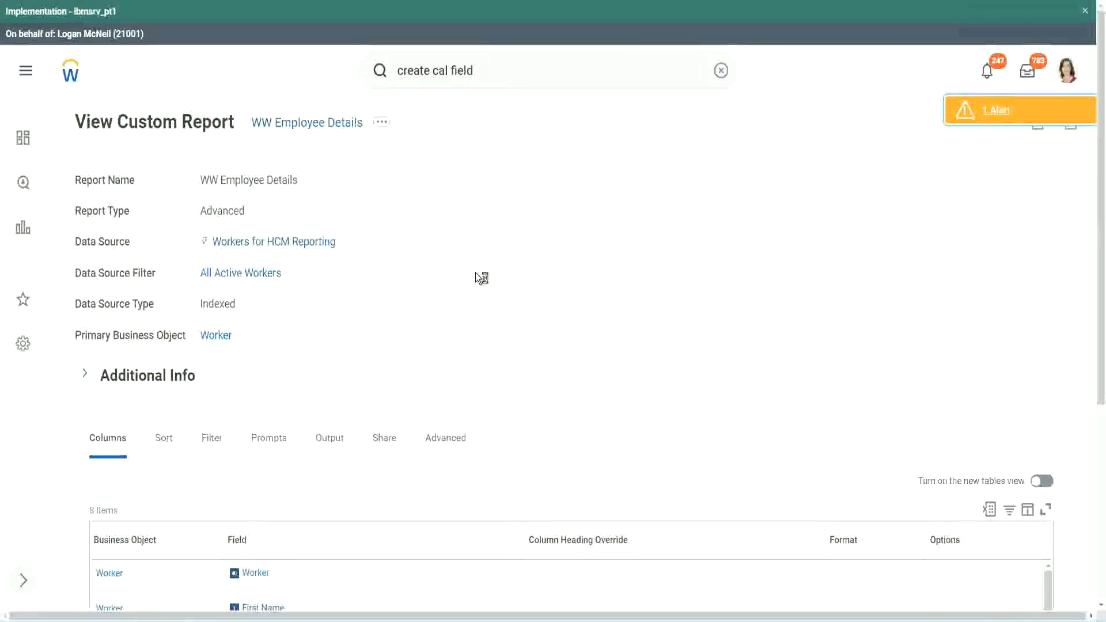
scroll(475, 272, down, 1)
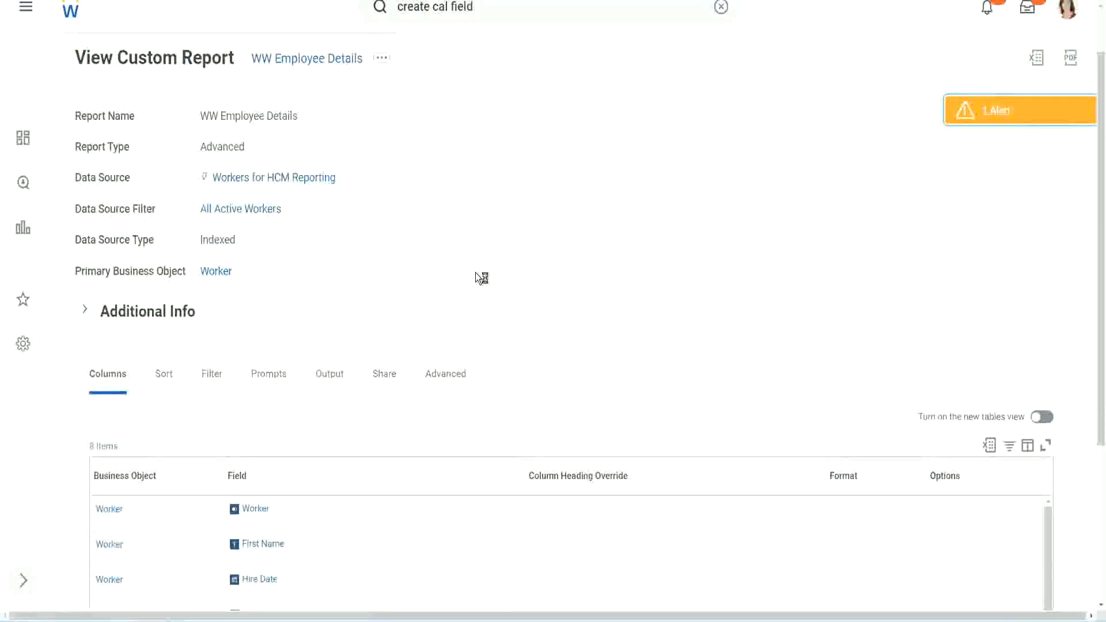
scroll(475, 272, down, 4)
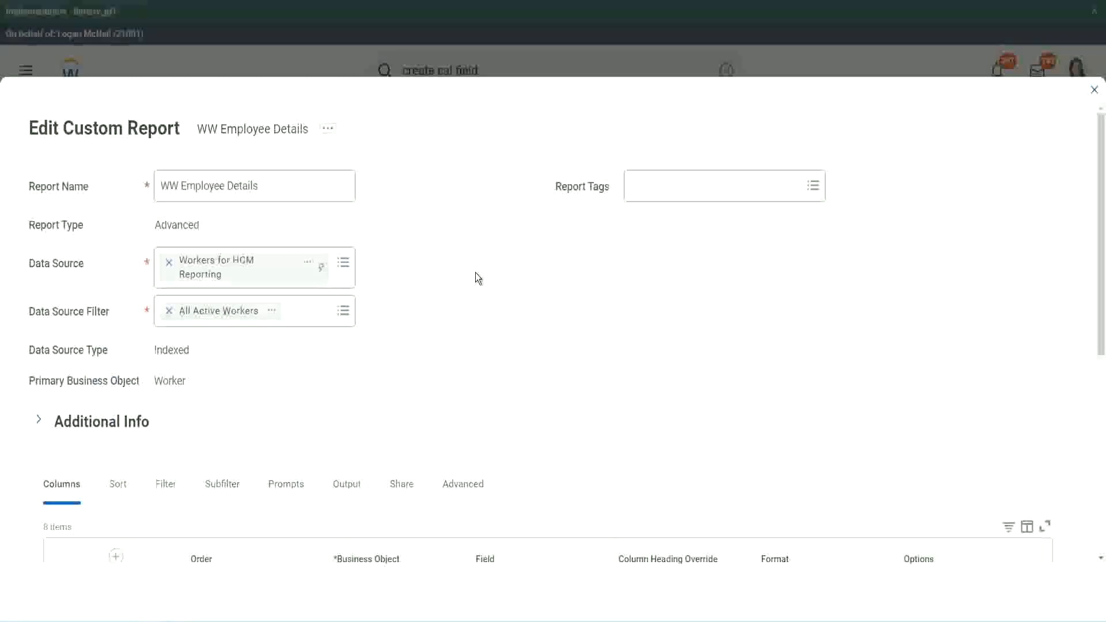
- Add a new column row below the Experience Bands row of the report
scroll(475, 278, down, 8)
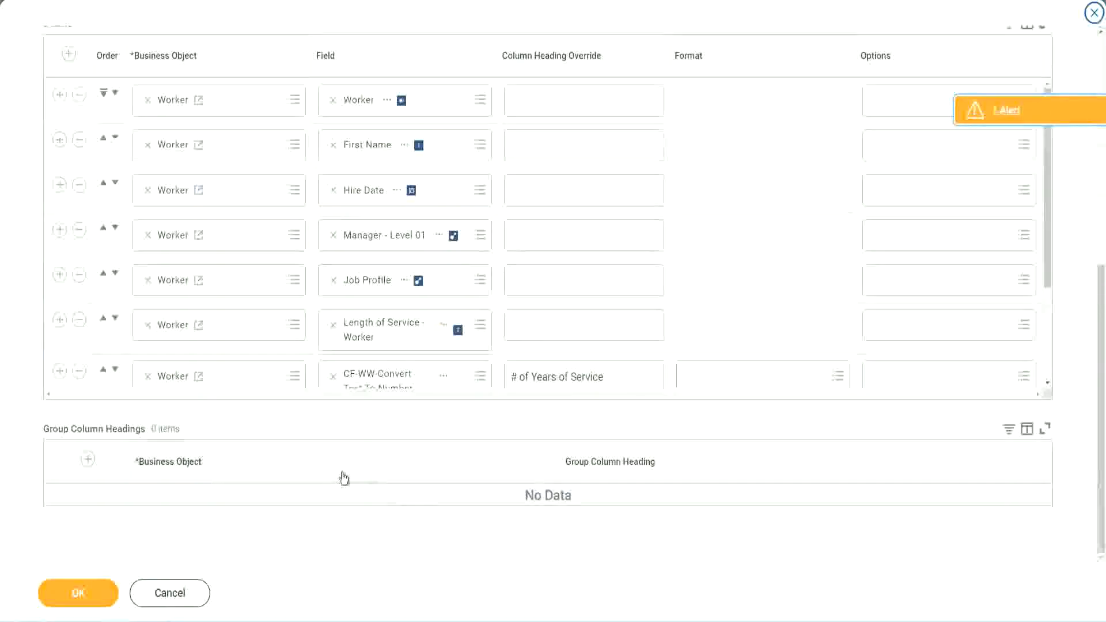
scroll(196, 316, down, 3)
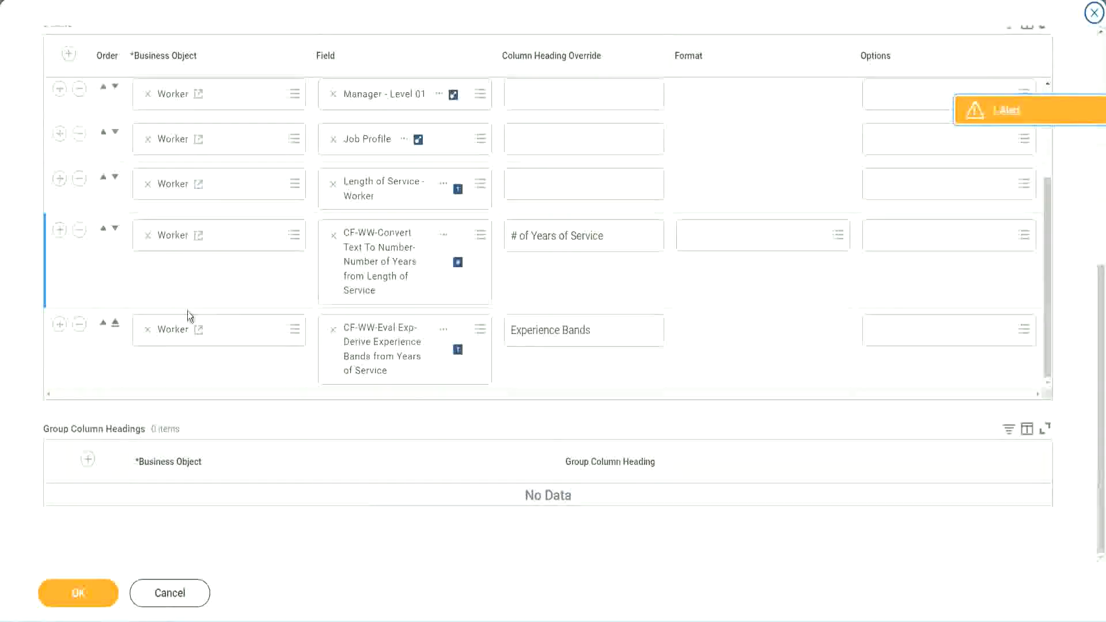
click(60, 326)
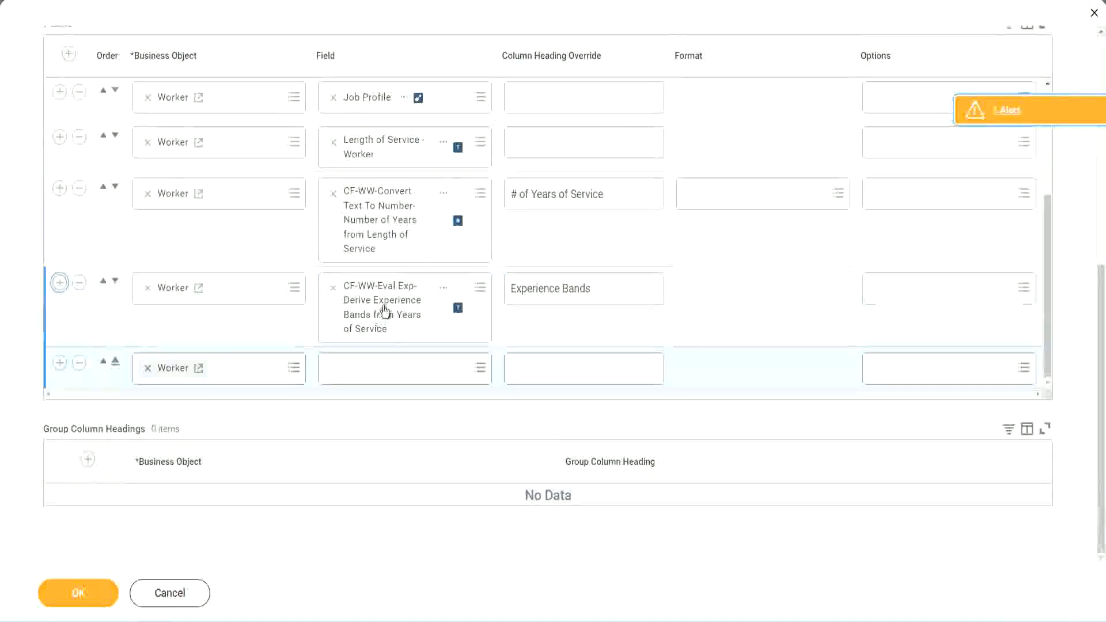
- Copy the name of the existing Experience Bands column's field into the field search of the new report row
right_click(383, 311)
click(410, 369)
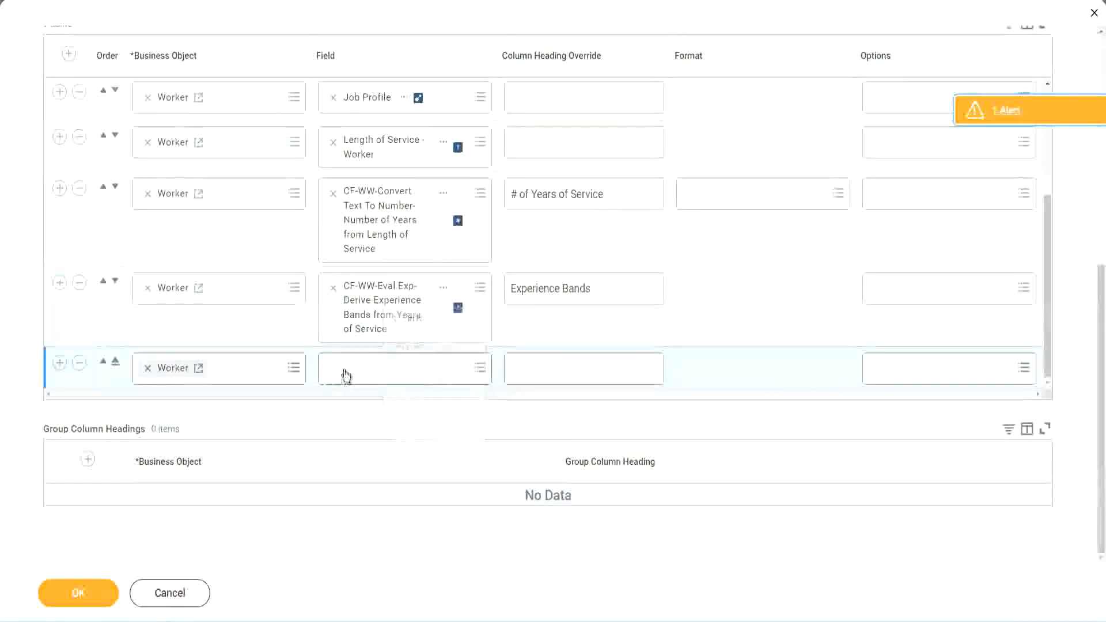
click(409, 375)
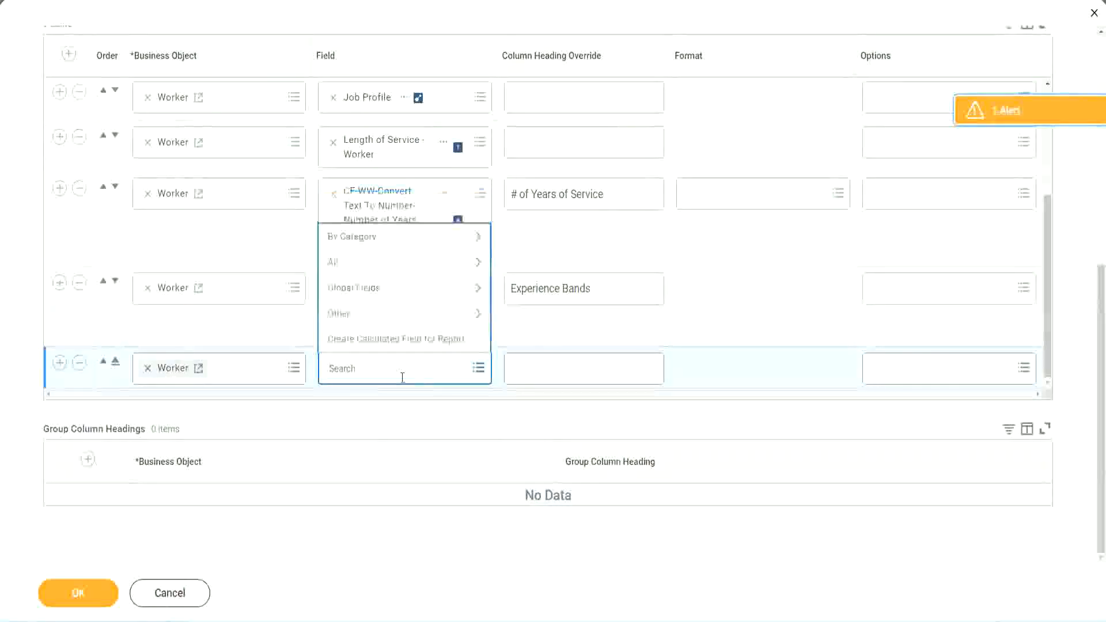
key(ctrl+v)
key(Return)
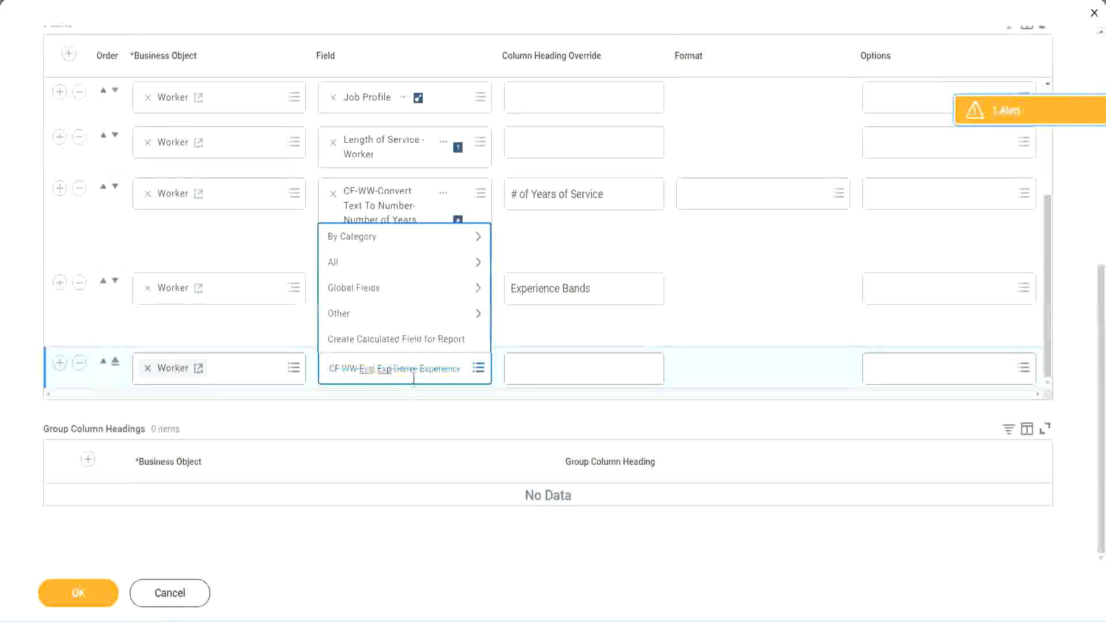
- Edit the search text to CF-WW-Eval Exp Band and select CF-WW-Eval Exp Band-Determine Experience Bands from Years of Service as the new row's field
text(Band)
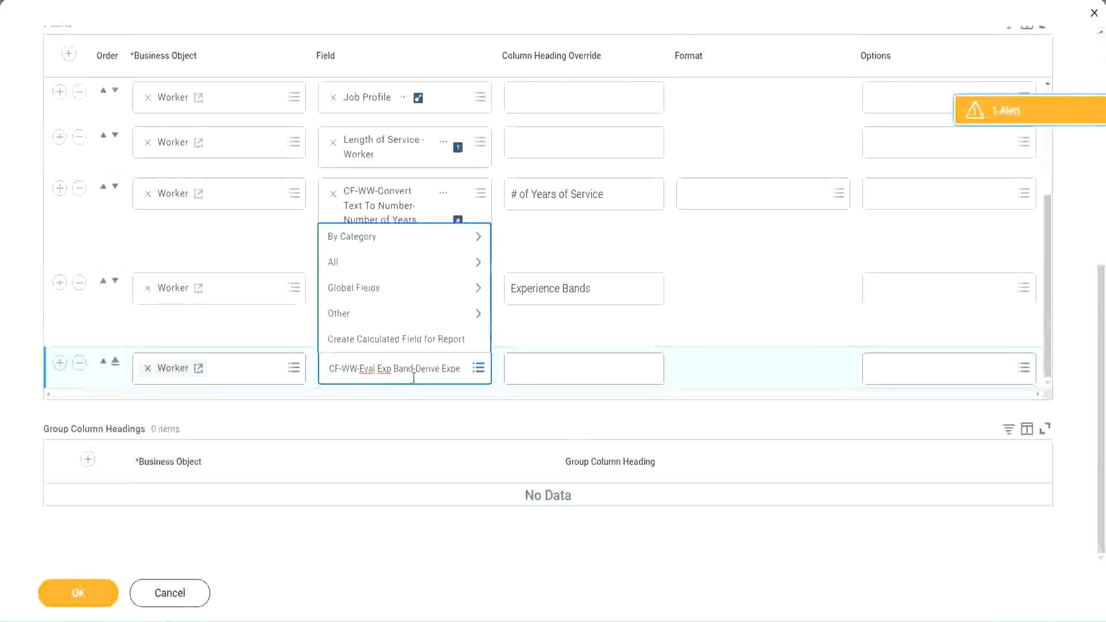
key(Delete)
key(Delete)
key(Delete)
key(Delete)
key(Delete)
key(Delete)
key(Delete)
key(Delete)
key(Delete)
key(Delete)
key(Delete)
key(Delete)
key(Delete)
key(Delete)
key(Delete)
key(Delete)
key(Delete)
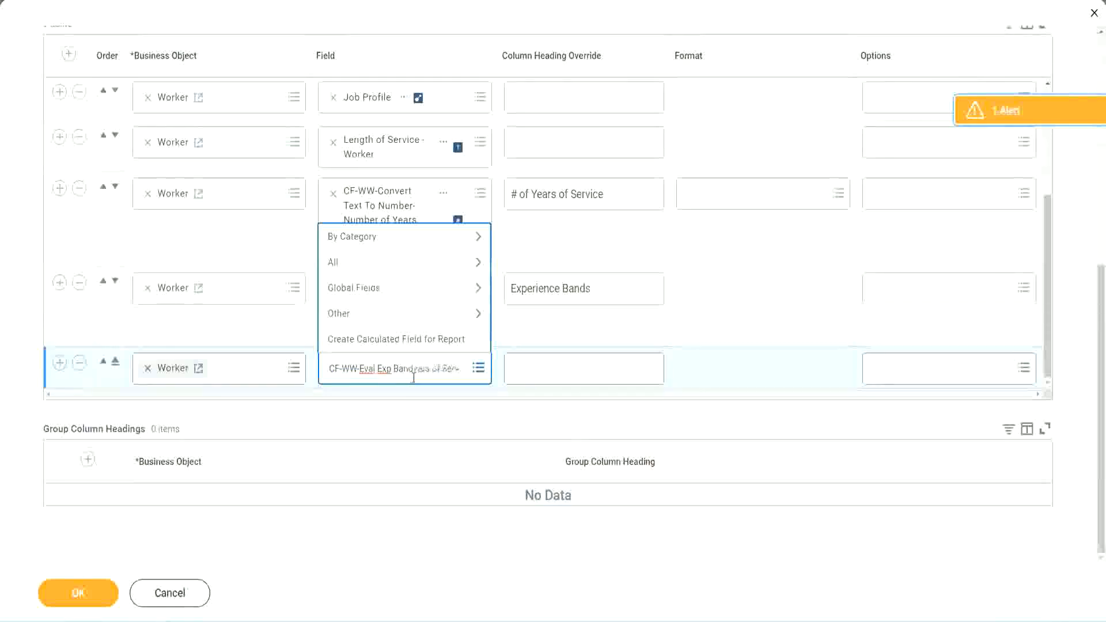
key(Delete)
key(Delete)
key(Delete)
key(Delete)
key(Delete)
key(Delete)
key(Delete)
key(Delete)
key(Delete)
key(Delete)
key(Delete)
key(Delete)
key(Delete)
key(Delete)
key(Delete)
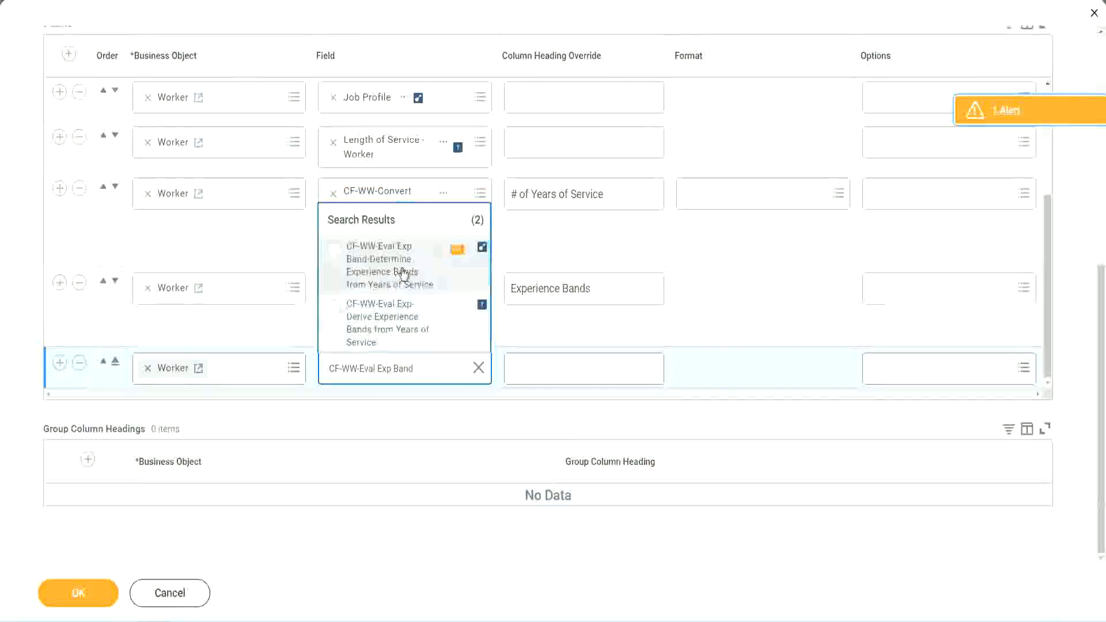
click(404, 273)
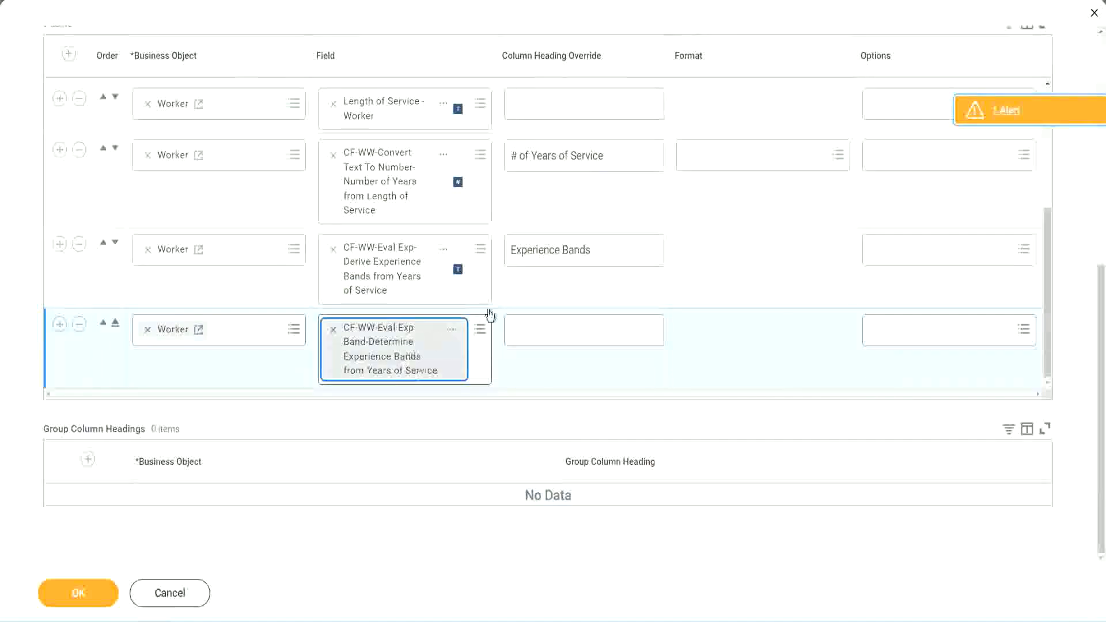
- Copy the Experience Bands heading into the new row's column heading override and extend it to Experience Bands (Eval Exp Bands)
click(608, 251)
key(ctrl+c)
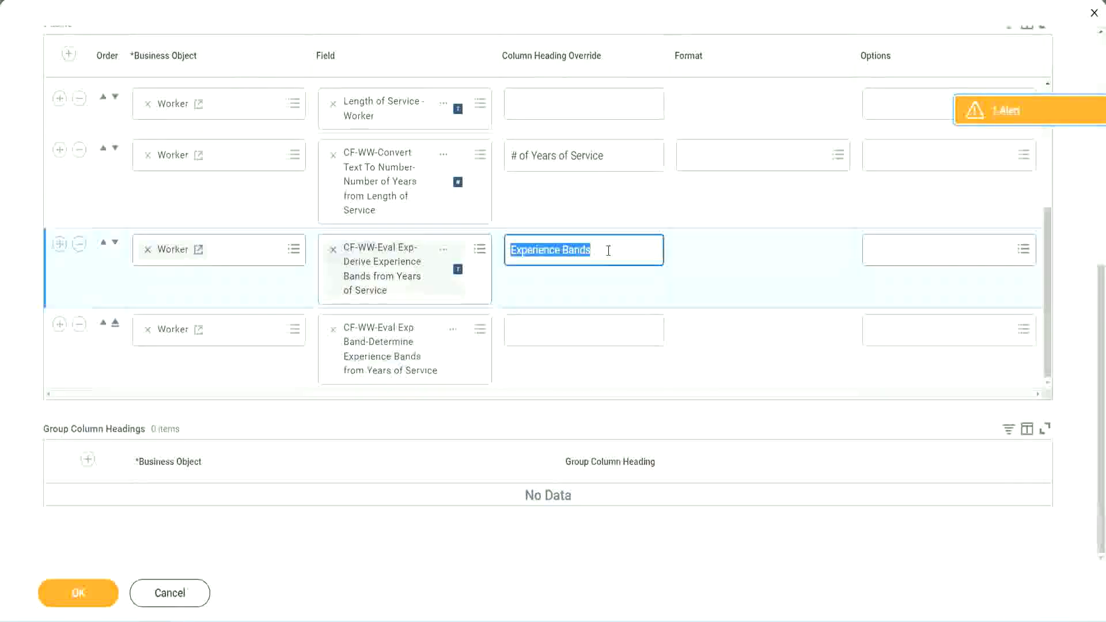
click(537, 329)
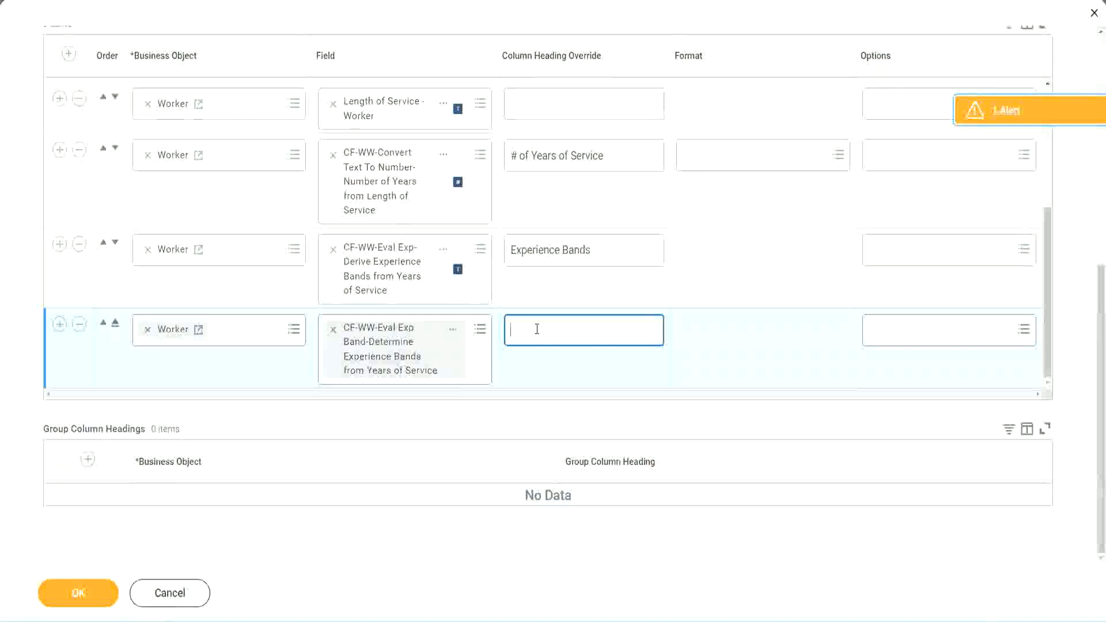
key(ctrl+v)
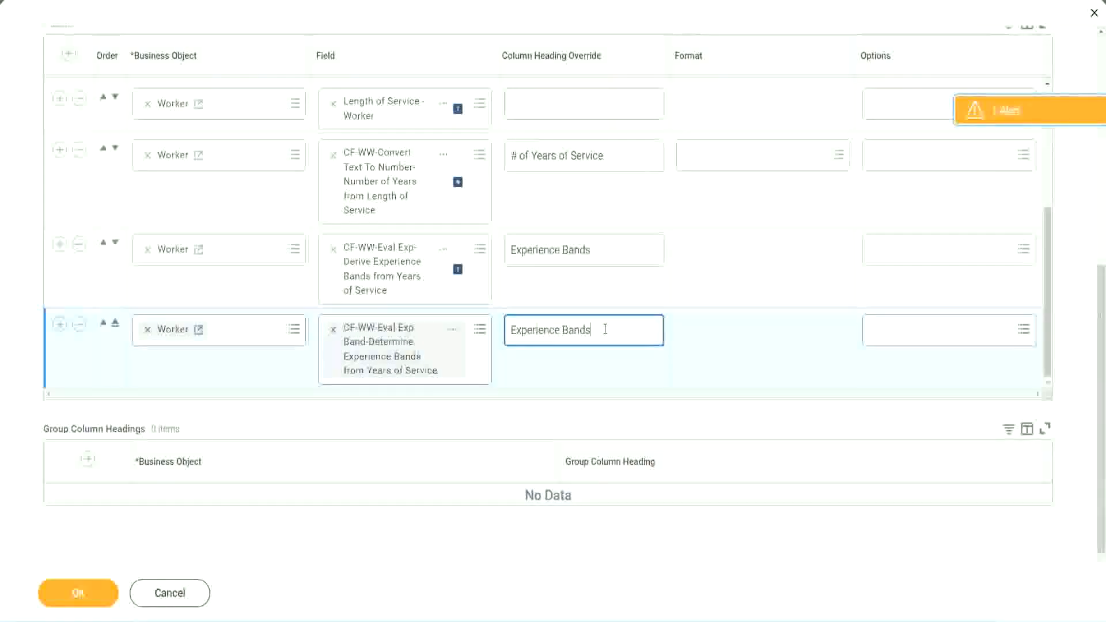
text(()
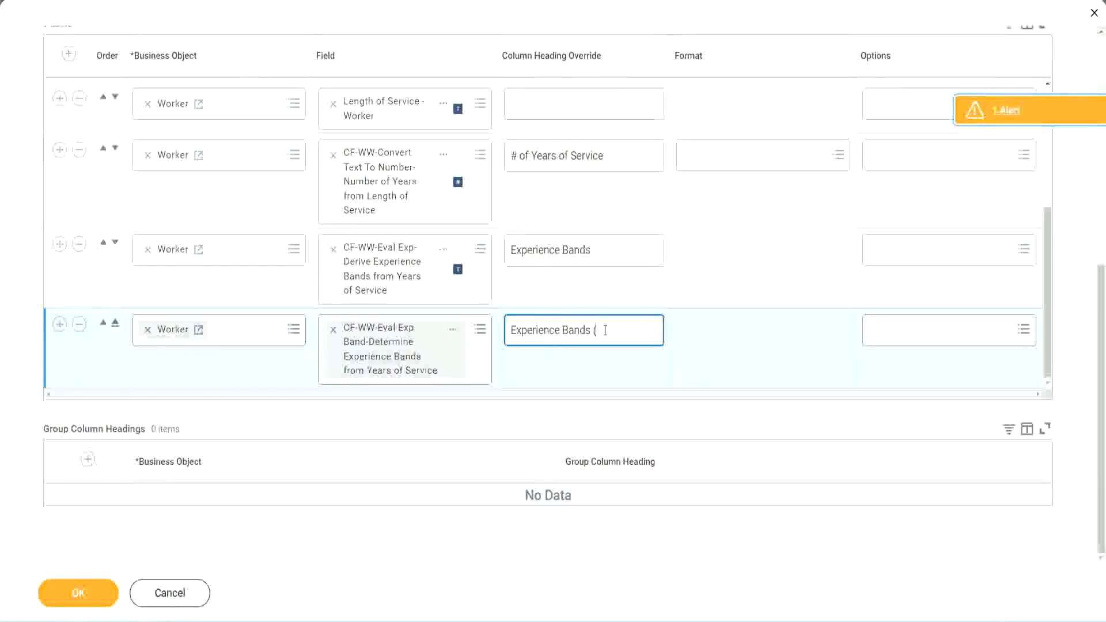
text(Eval Exp Bands))
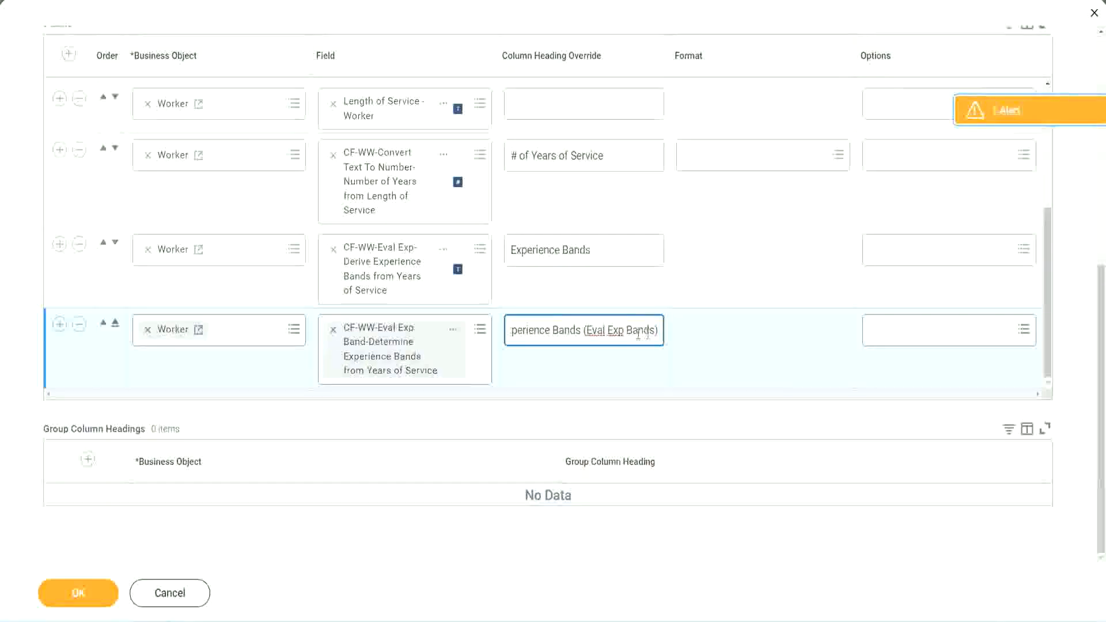
double_click(616, 330)
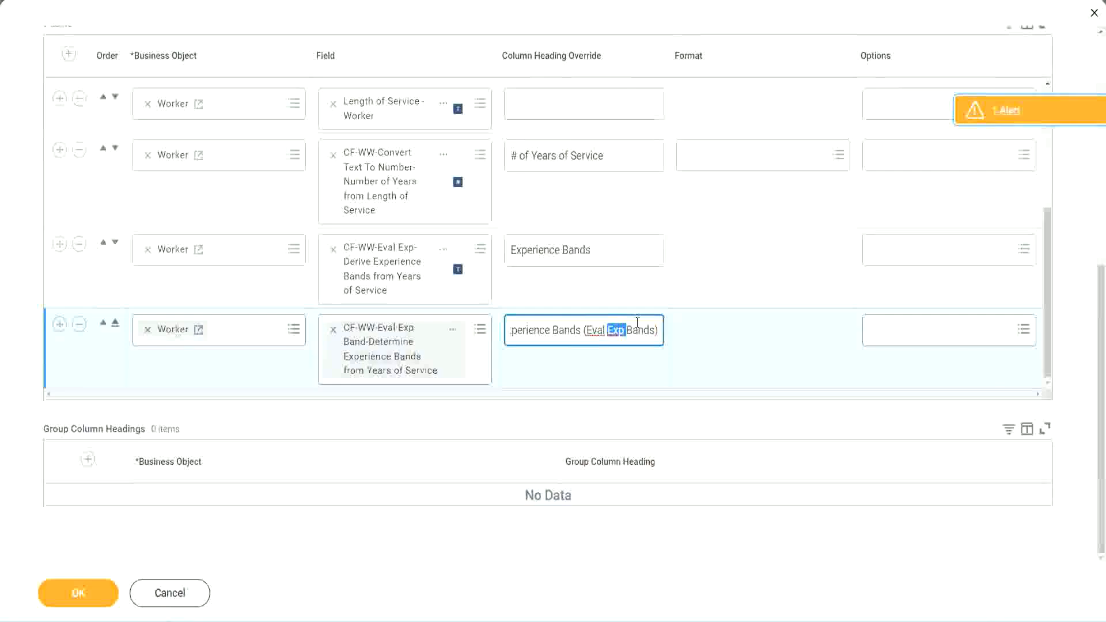
click(638, 323)
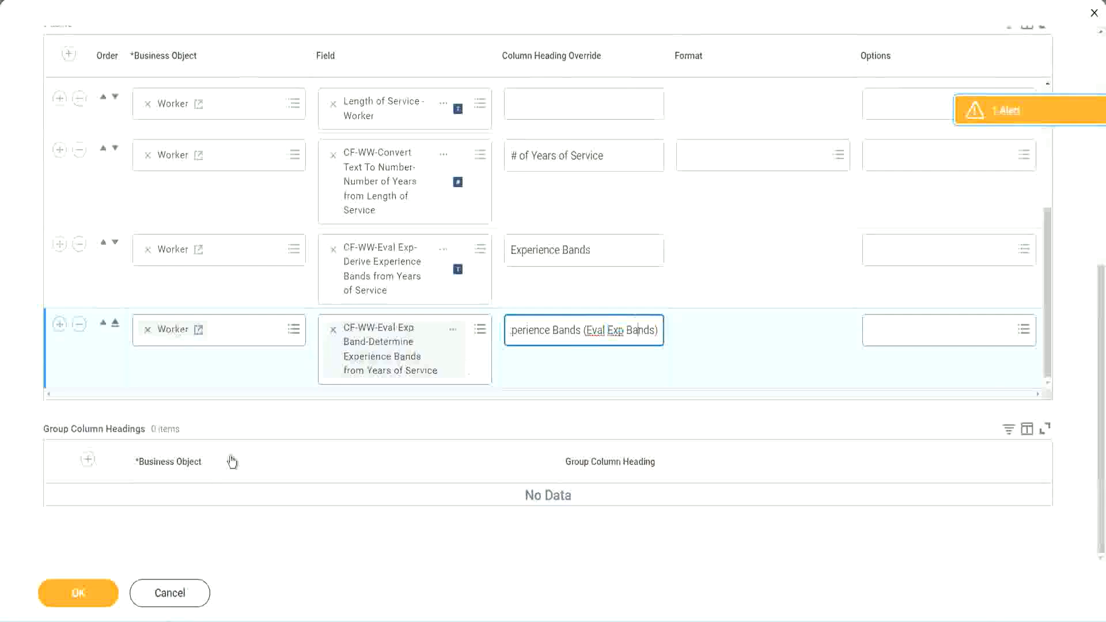
- Save the changes to the WW Employee Details custom report and run it
click(84, 598)
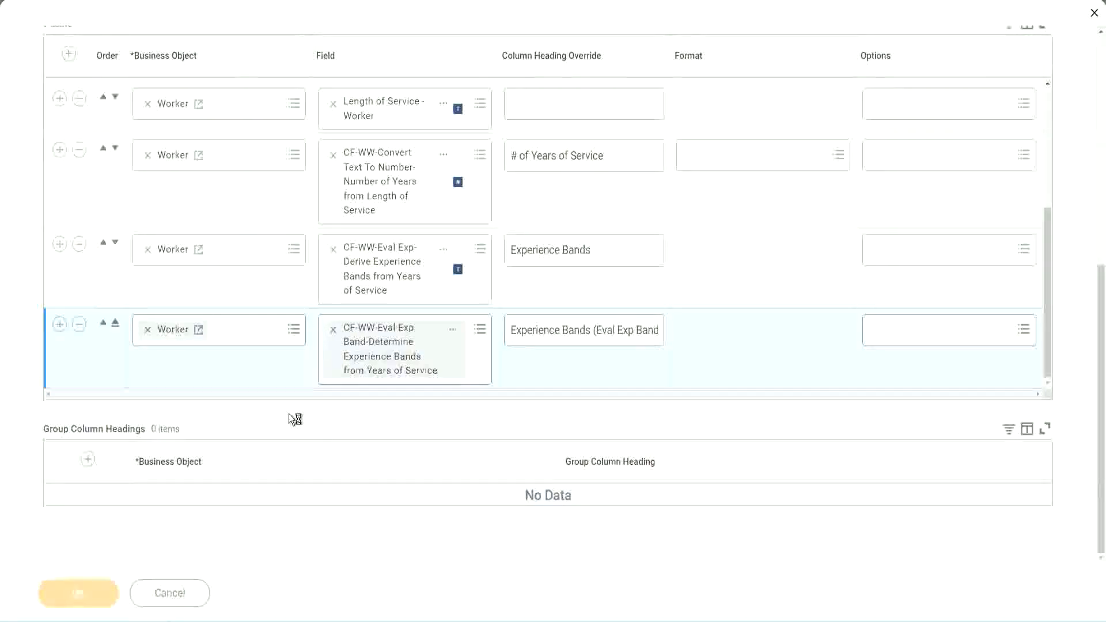
click(127, 586)
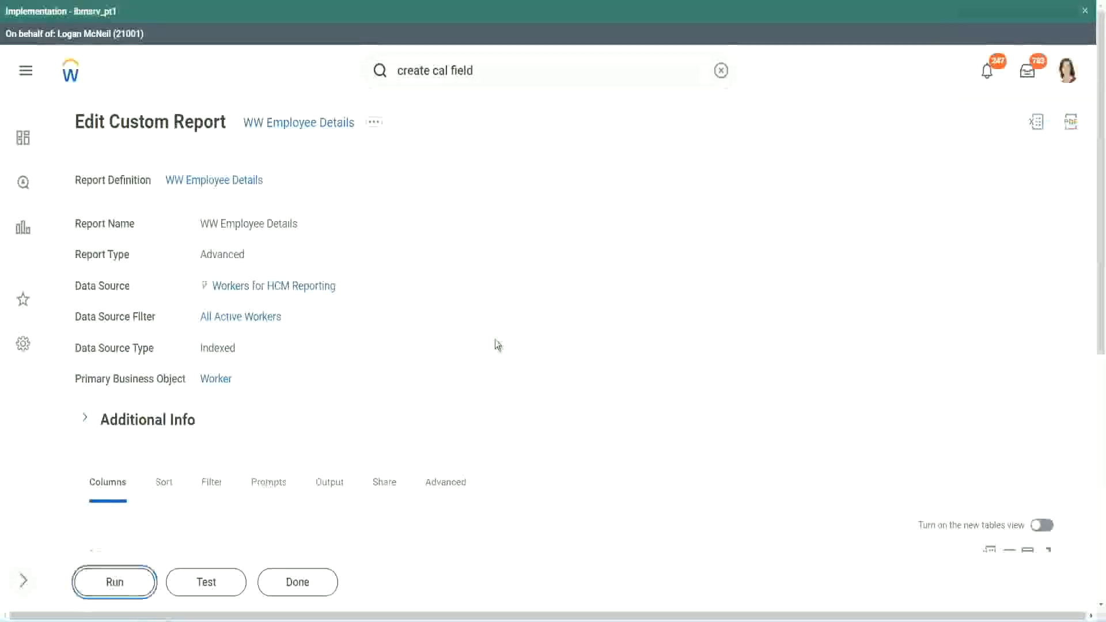